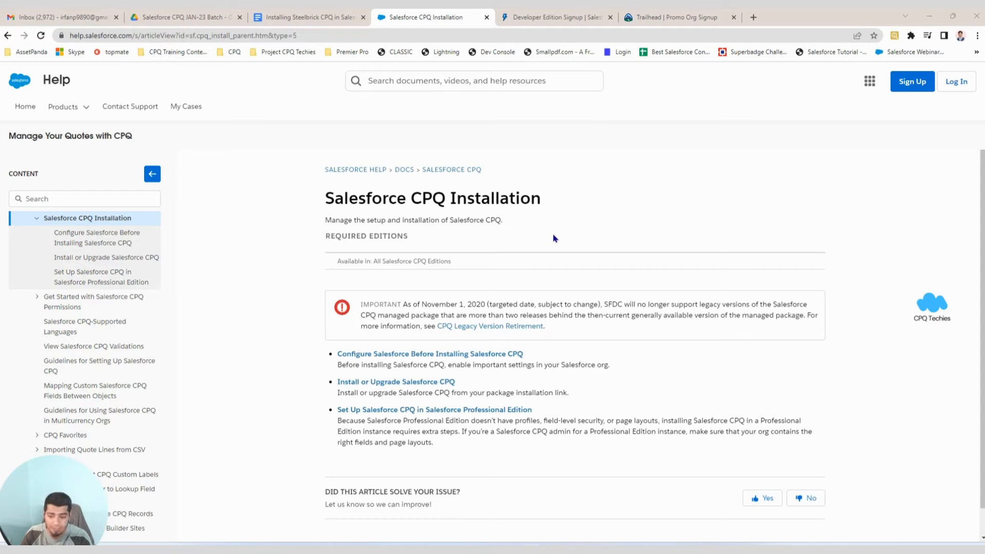
Bring up the Developer Edition signup form in its browser tab.
left_click(554, 18)
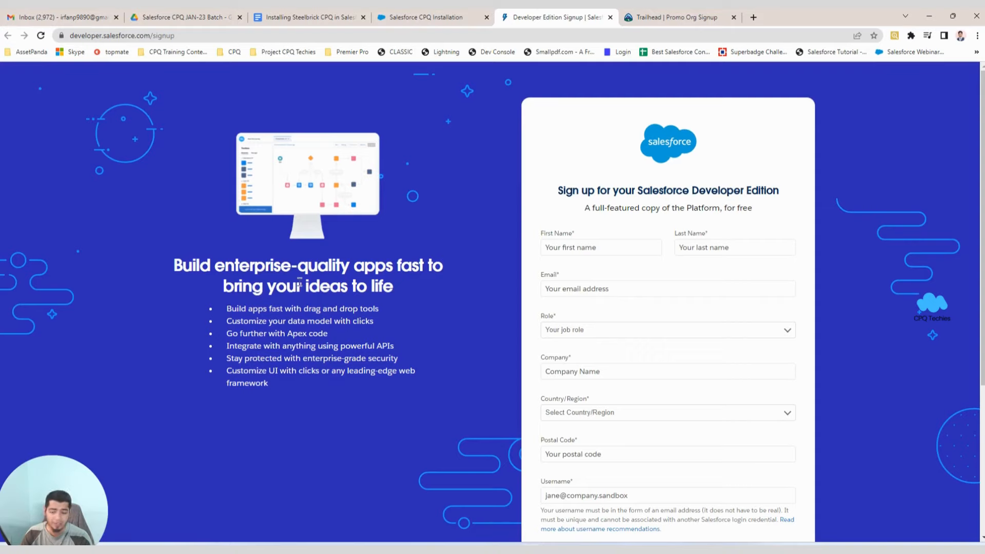
Try the Company and Email fields, check the signup page URL, then return to the CPQ notes.
left_click(562, 370)
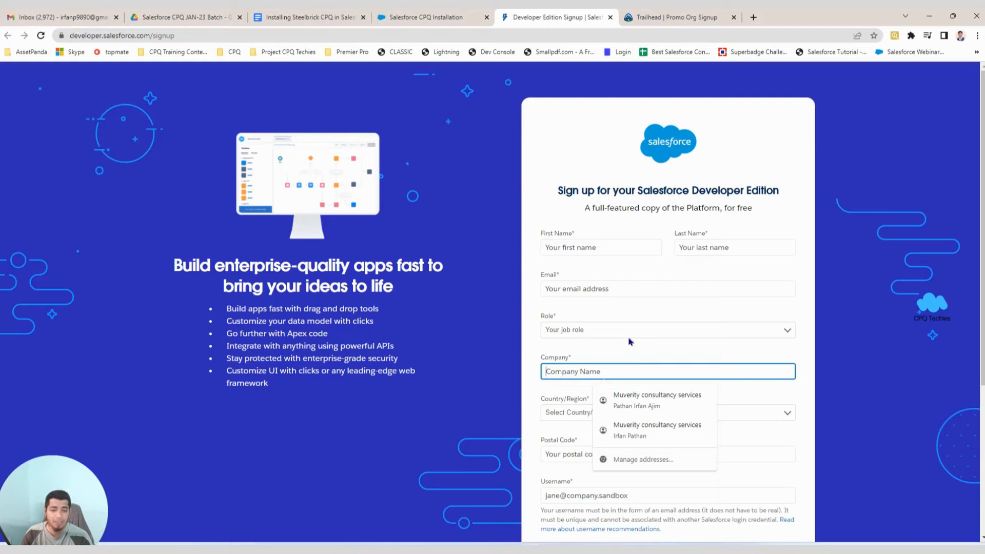
left_click(575, 311)
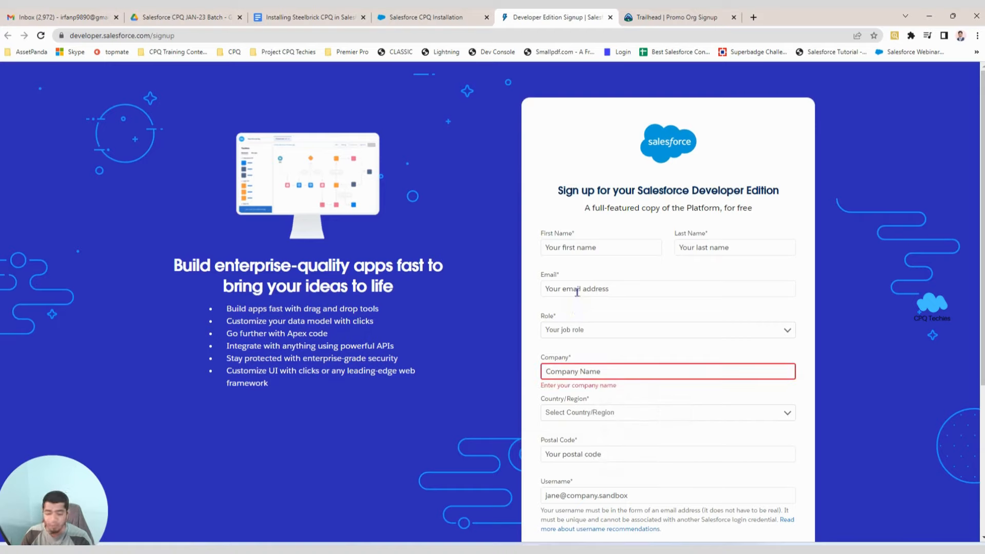
left_click(576, 291)
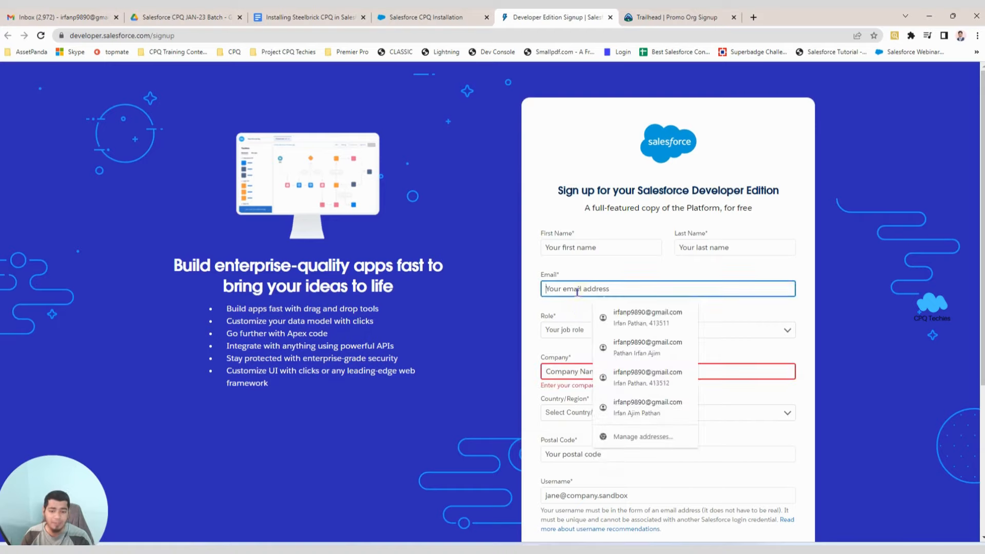
left_click(533, 303)
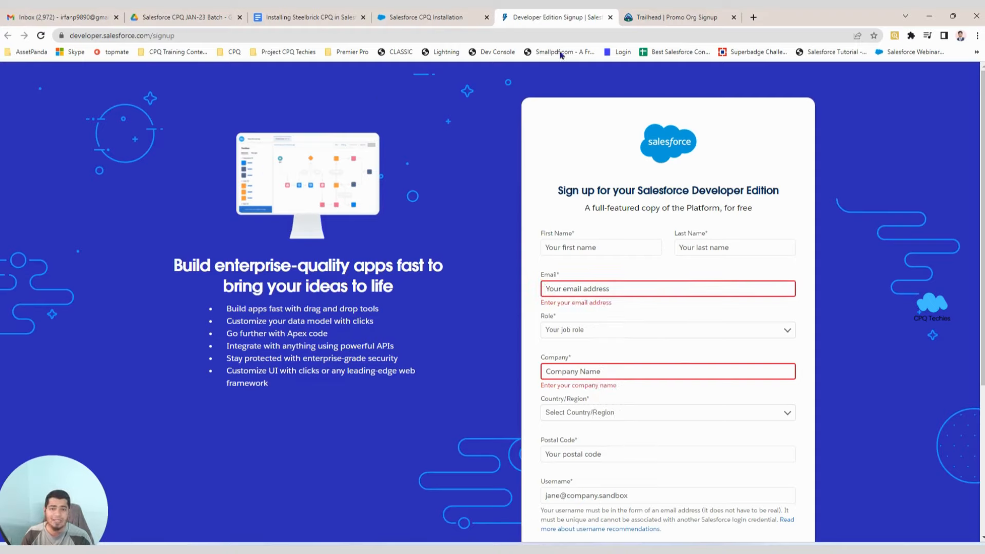
left_click(183, 35)
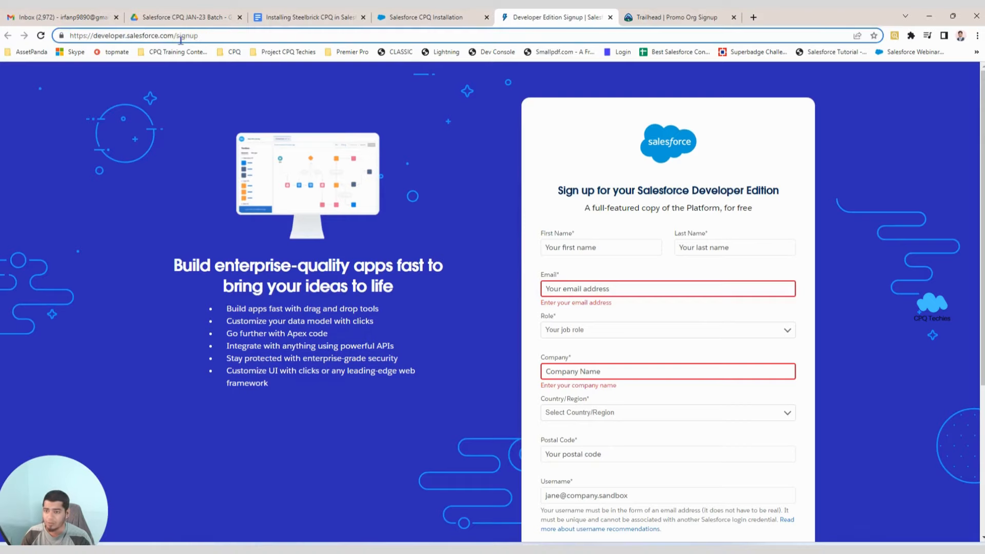
left_click(296, 13)
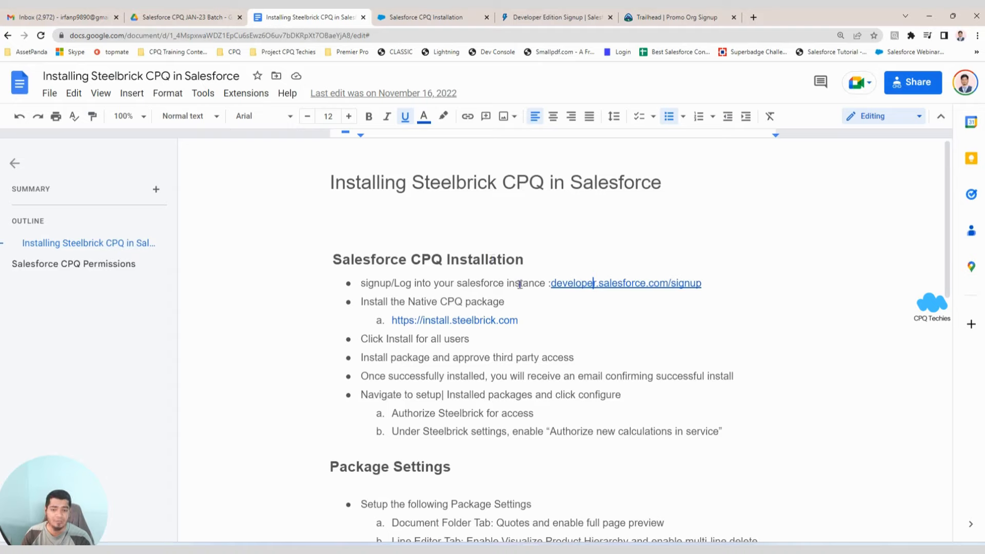
Open the signup link from the notes and close the duplicate signup tab.
left_click(614, 286)
left_click(612, 303)
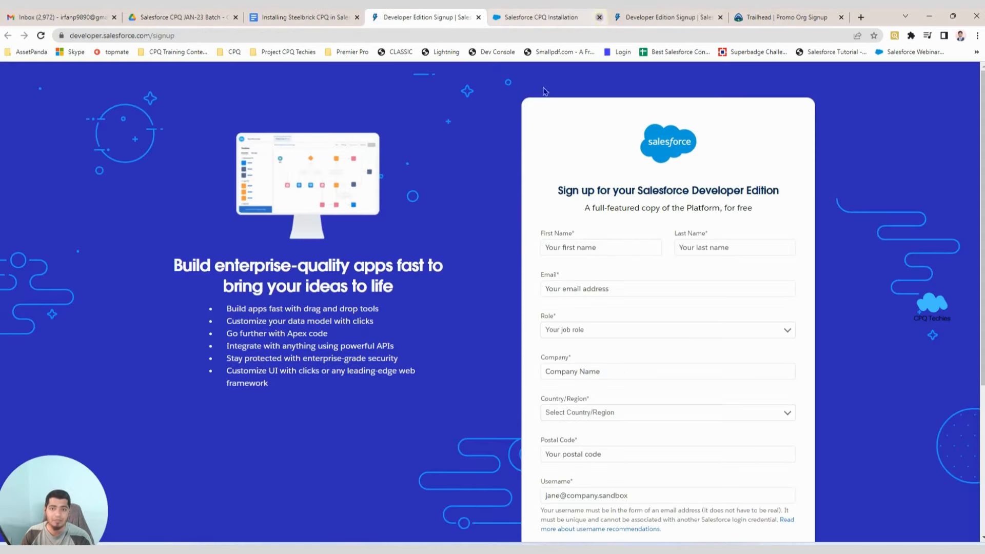
left_click(555, 248)
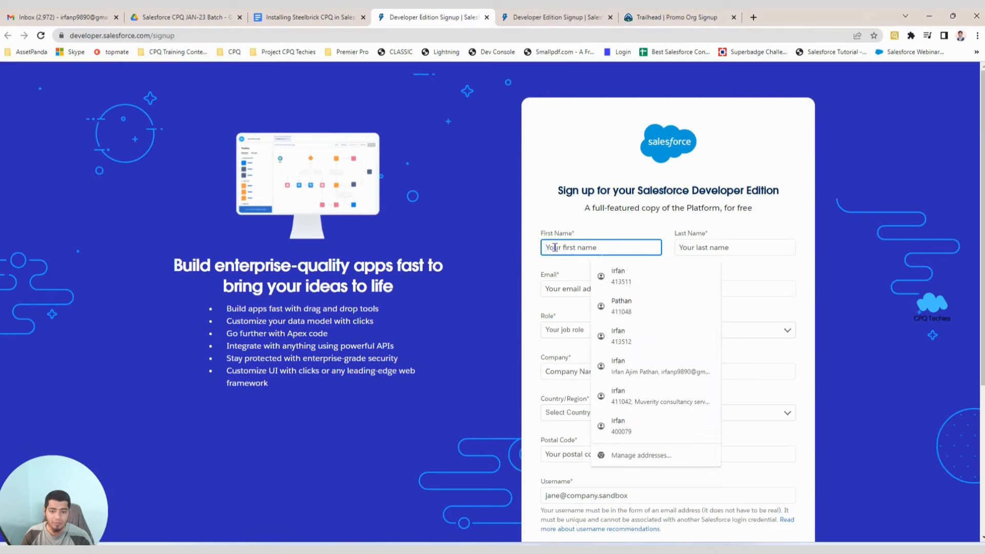
key("ctrl+w")
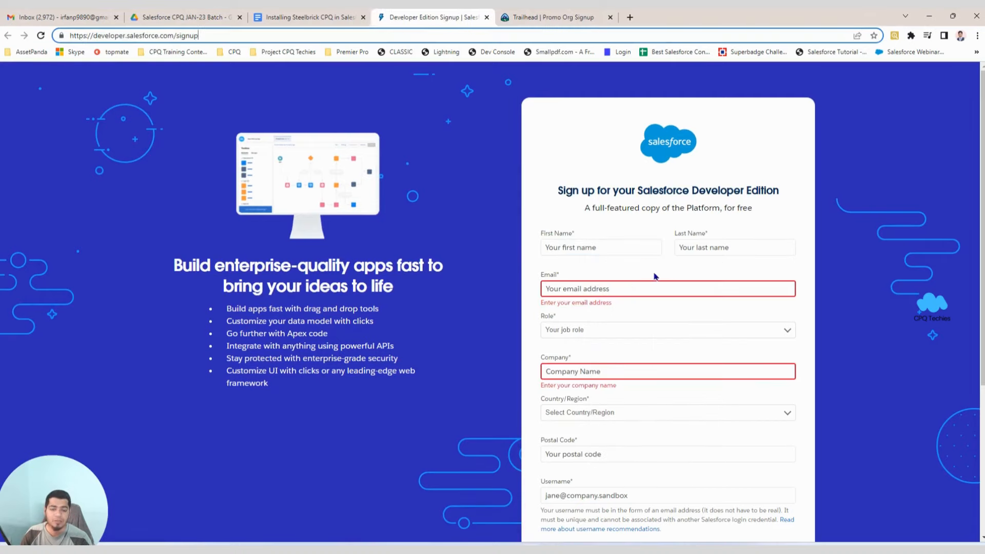
left_click(555, 250)
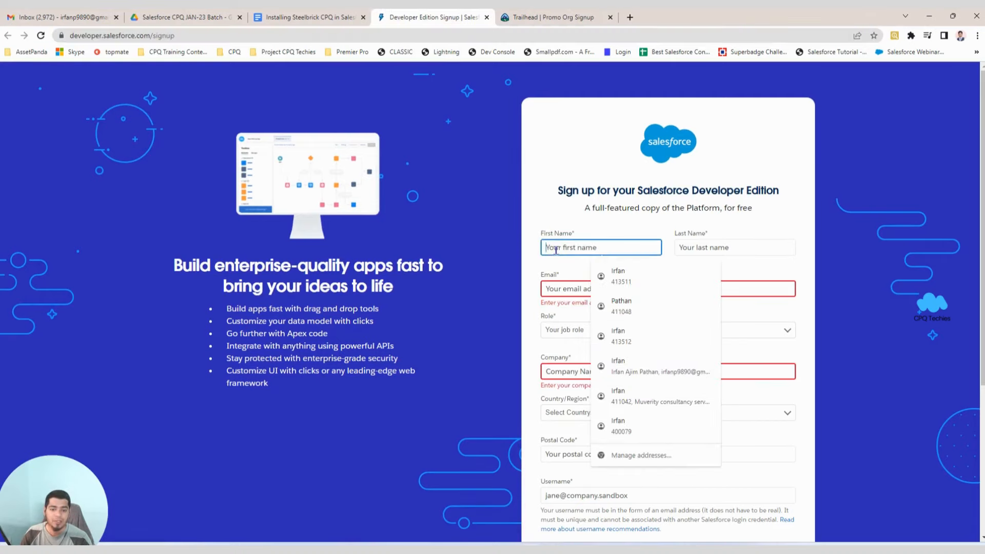
Autofill the name and company fields from saved entries and set the role to Developer.
left_click(656, 376)
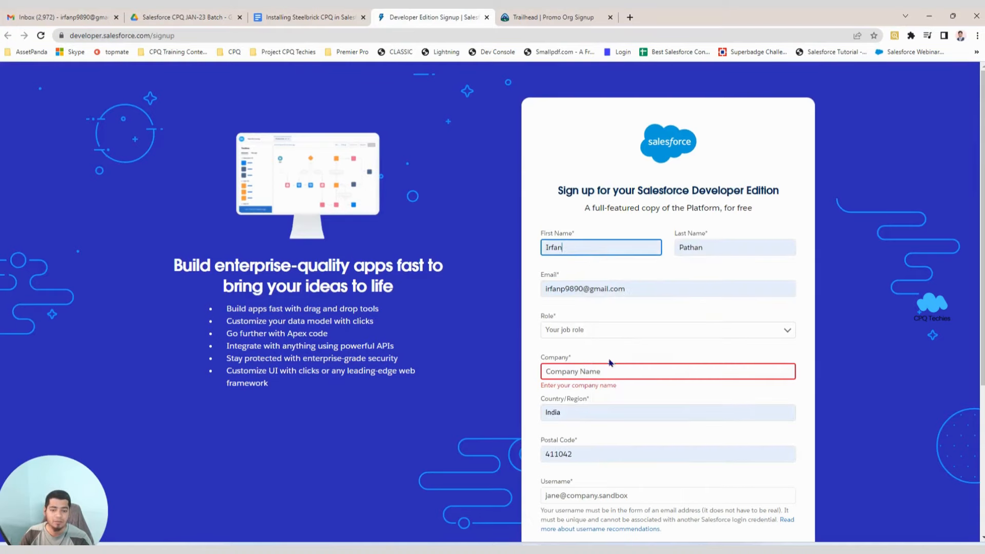
left_click(566, 372)
left_click(664, 411)
left_click(563, 331)
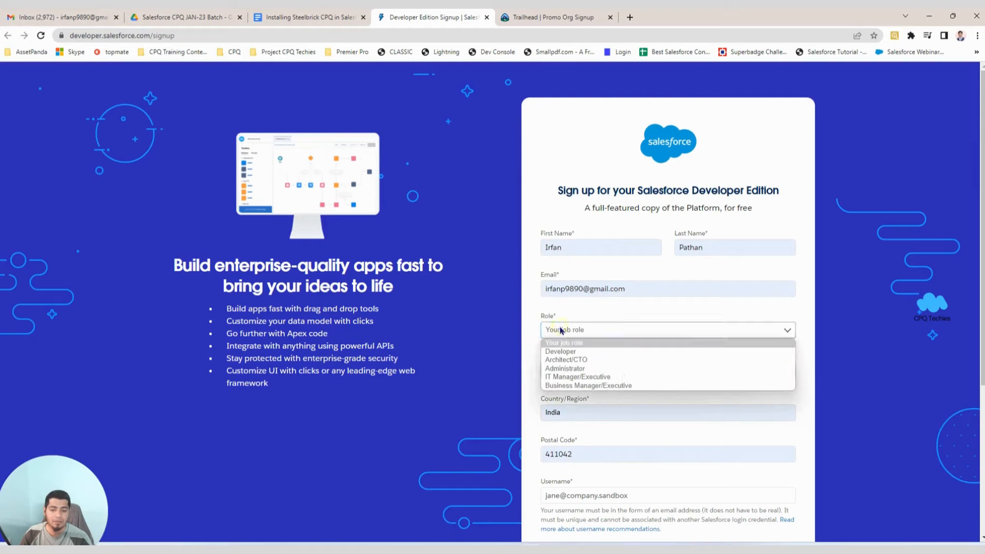
left_click(595, 352)
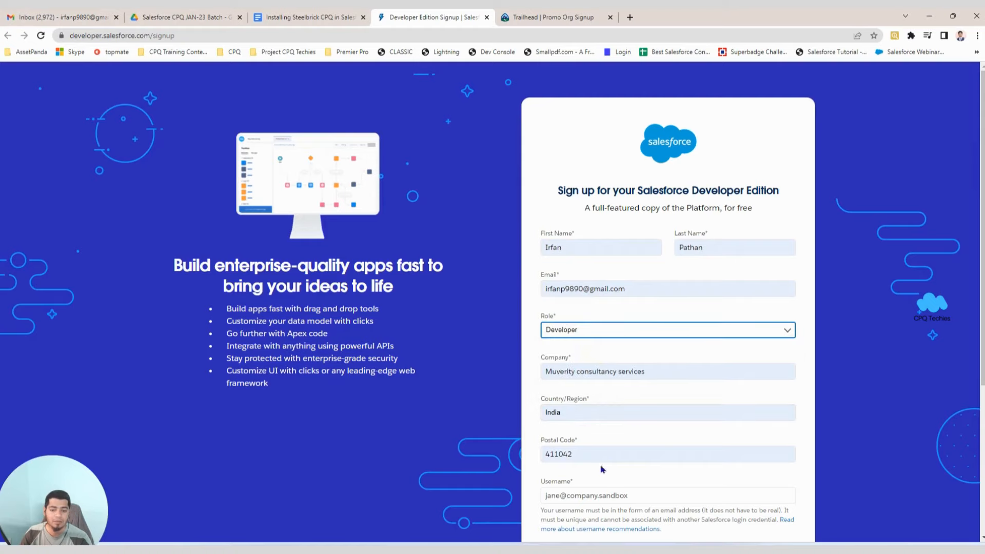
scroll(603, 464, "down", 2)
Enter a new username in email format and submit the signup form.
left_click(591, 396)
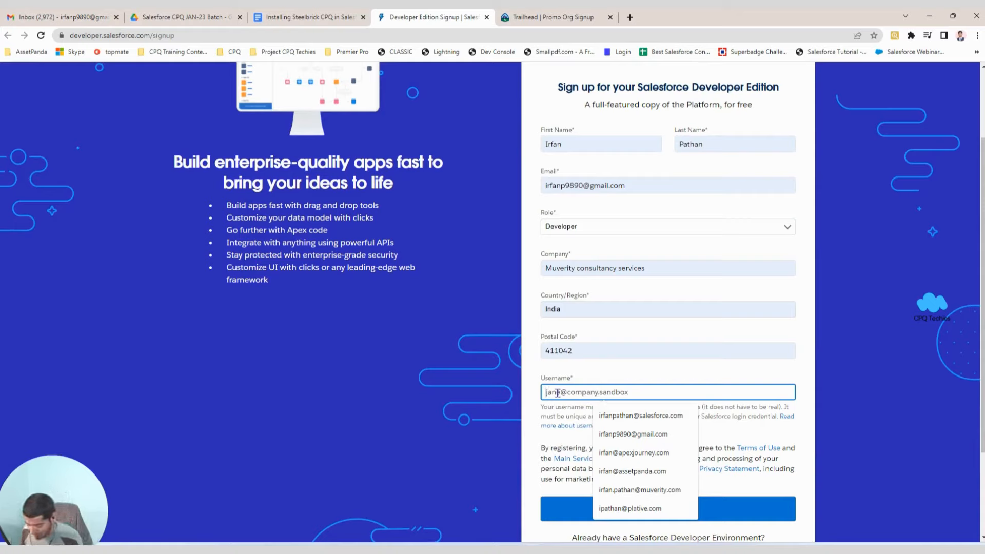
type("IRF")
key("BackSpace")
key("BackSpace")
key("BackSpace")
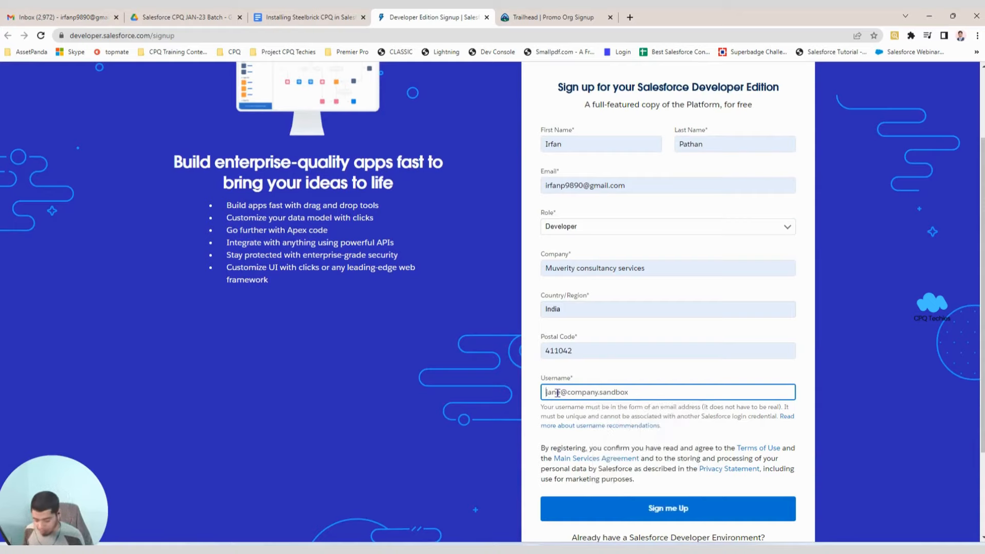
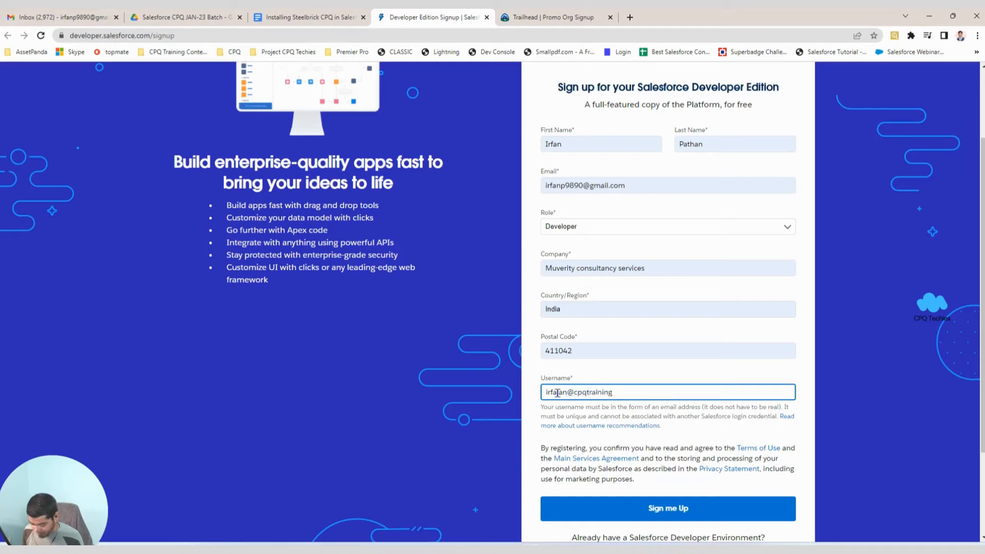
scroll(638, 442, "up", 1)
scroll(638, 442, "down", 1)
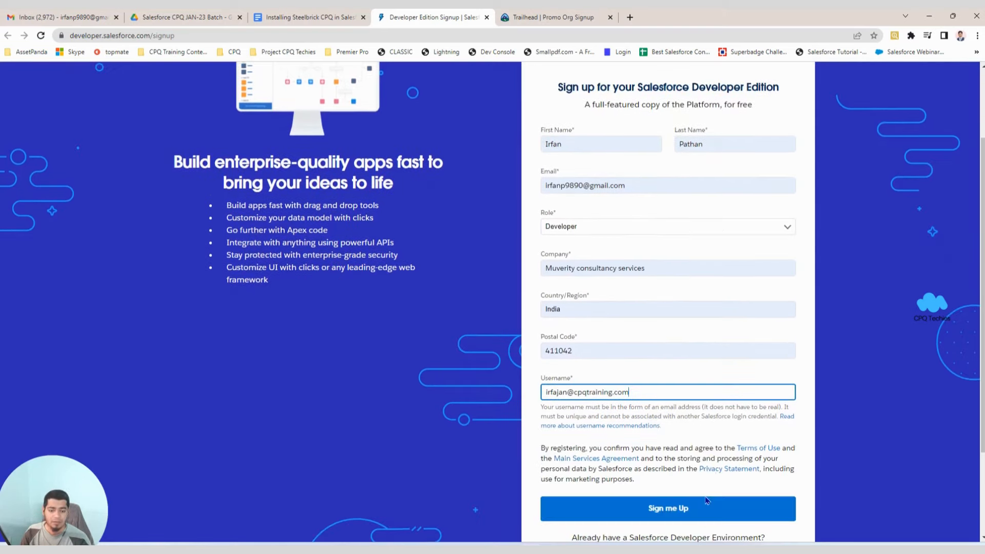
left_click(660, 511)
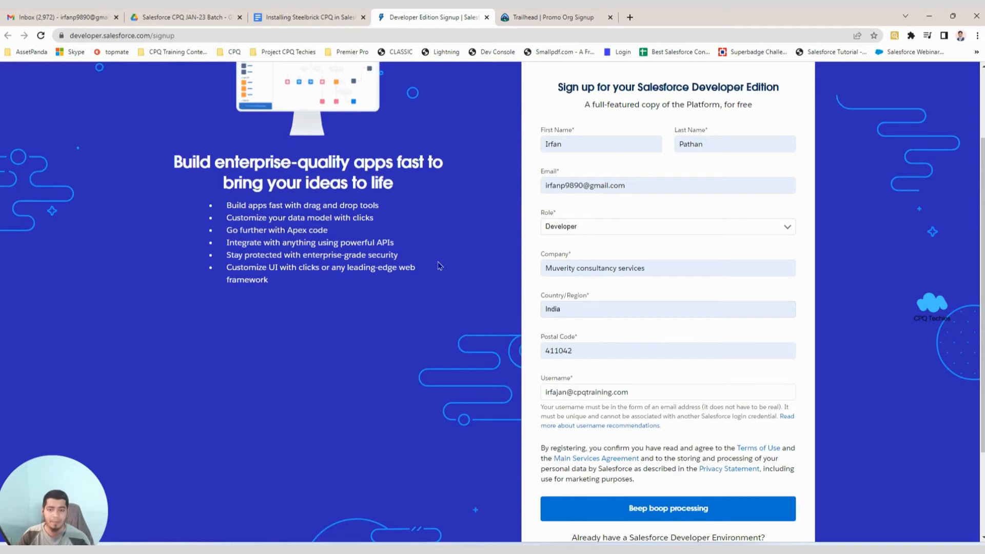
Confirm the 'Almost there' success page appeared, then switch to the Gmail inbox.
scroll(644, 387, "up", 3)
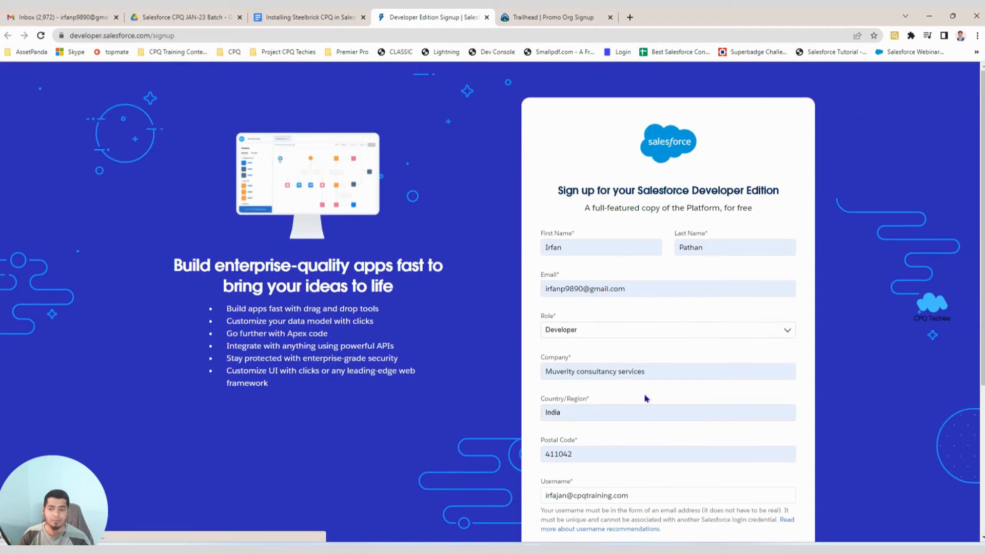
scroll(569, 374, "down", 2)
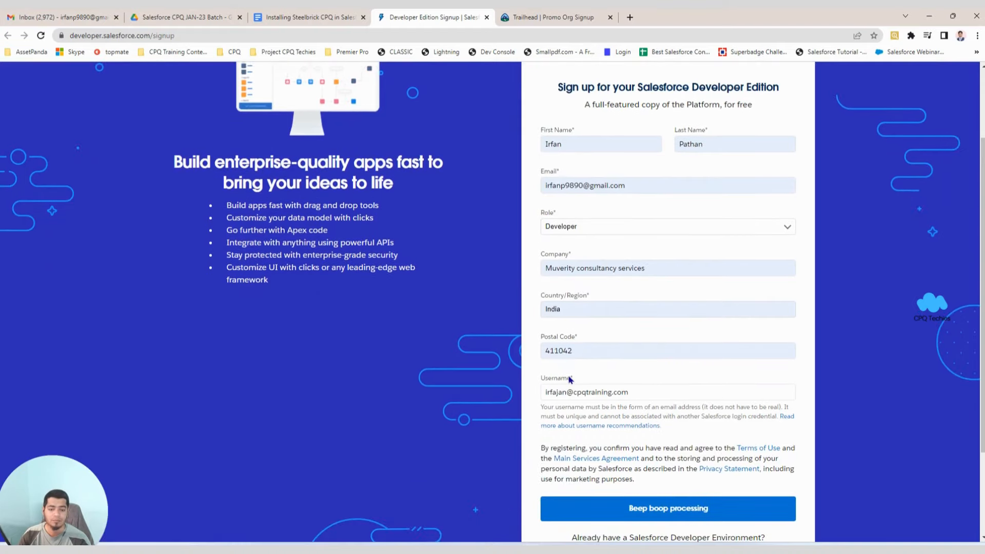
scroll(569, 380, "down", 2)
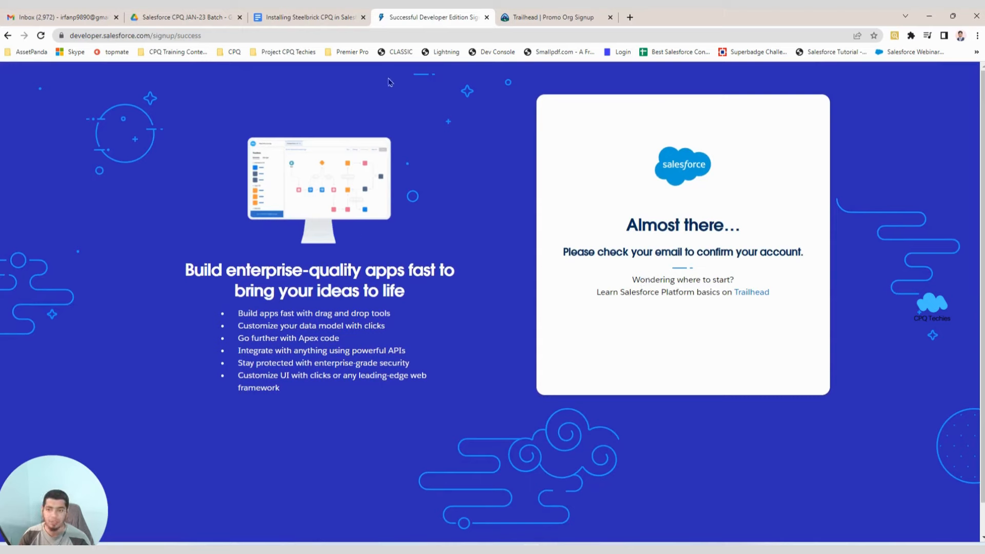
left_click(57, 19)
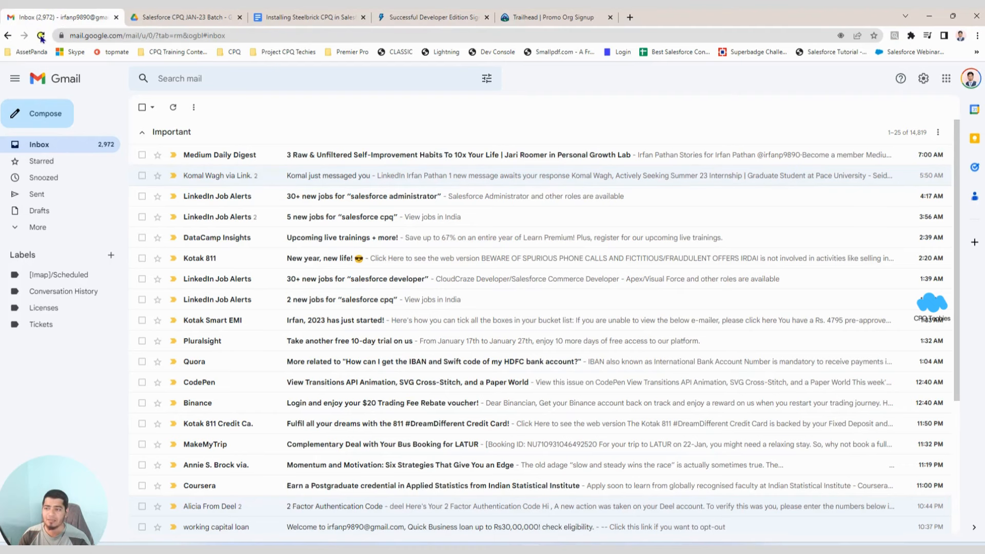
Reload Gmail twice to check for the confirmation email.
left_click(41, 36)
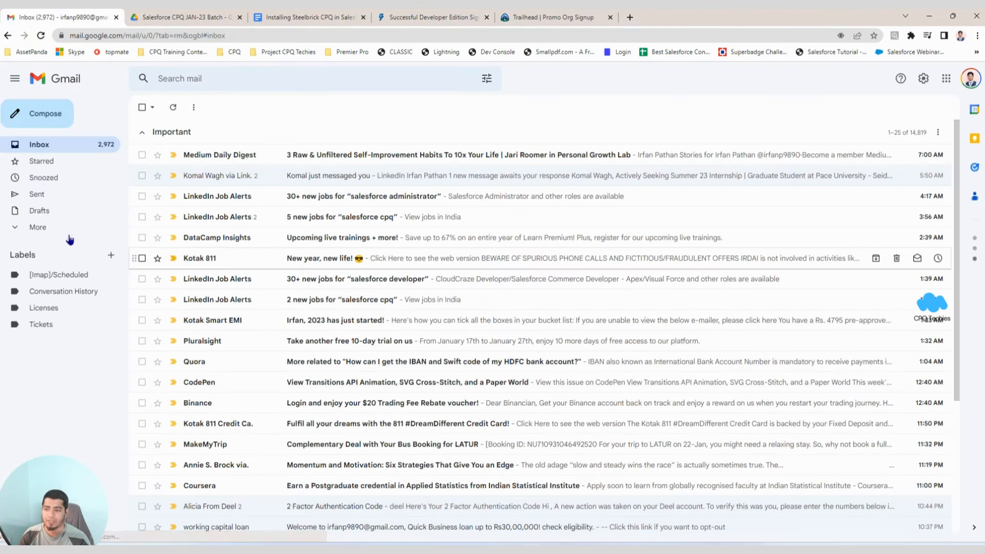
left_click(40, 36)
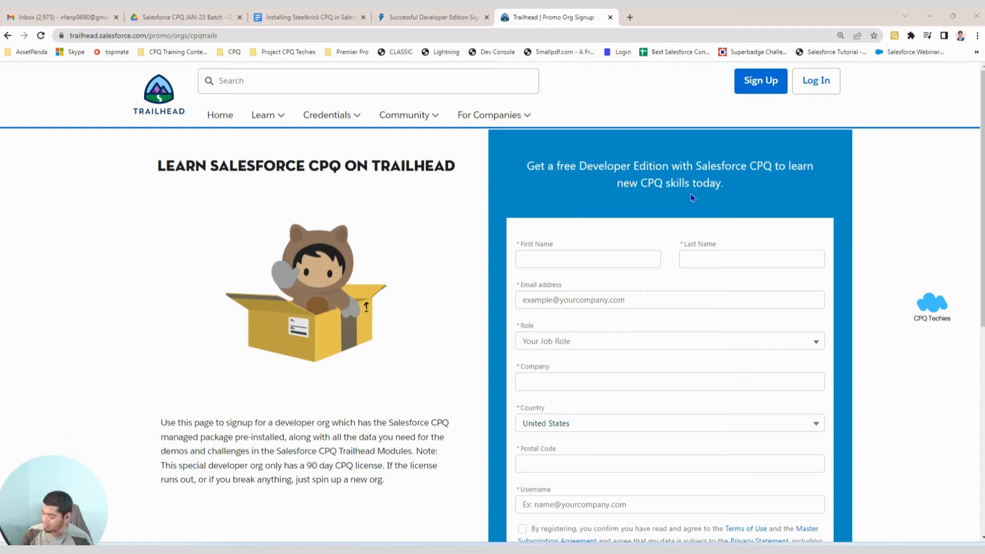
Autofill the Trailhead form, choose Developer as the role and accept the suggested company name.
left_click(533, 260)
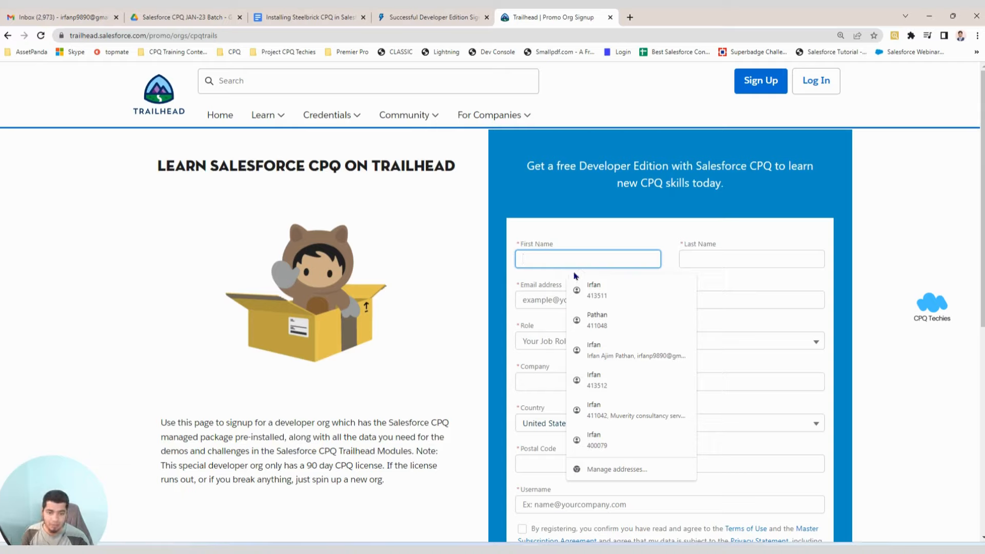
left_click(617, 350)
left_click(545, 341)
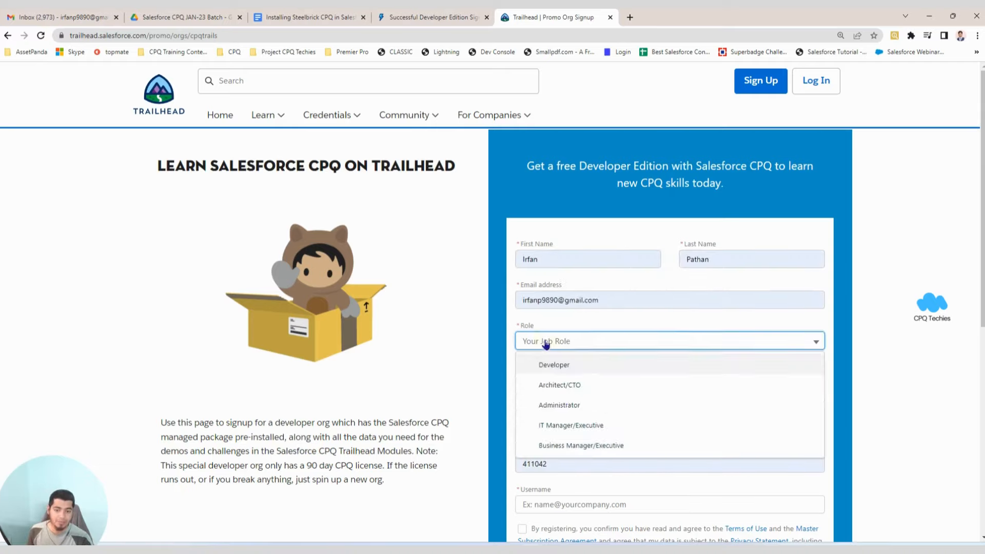
left_click(571, 370)
scroll(572, 359, "down", 2)
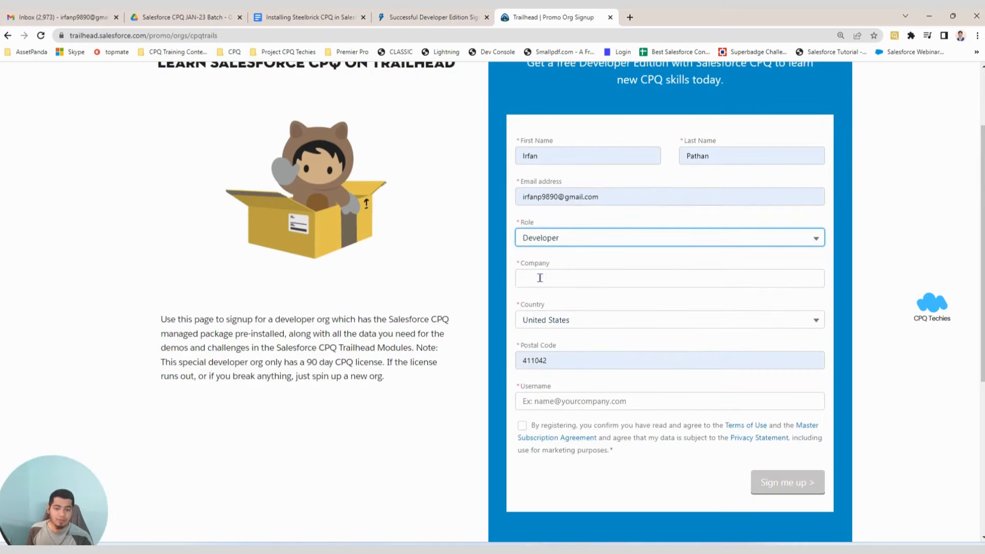
left_click(597, 278)
left_click(615, 308)
left_click(538, 401)
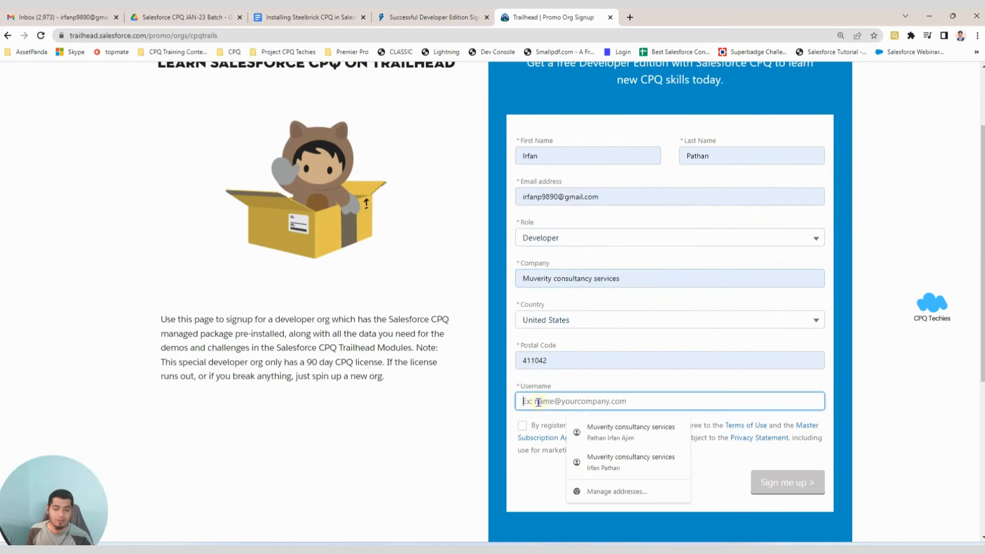
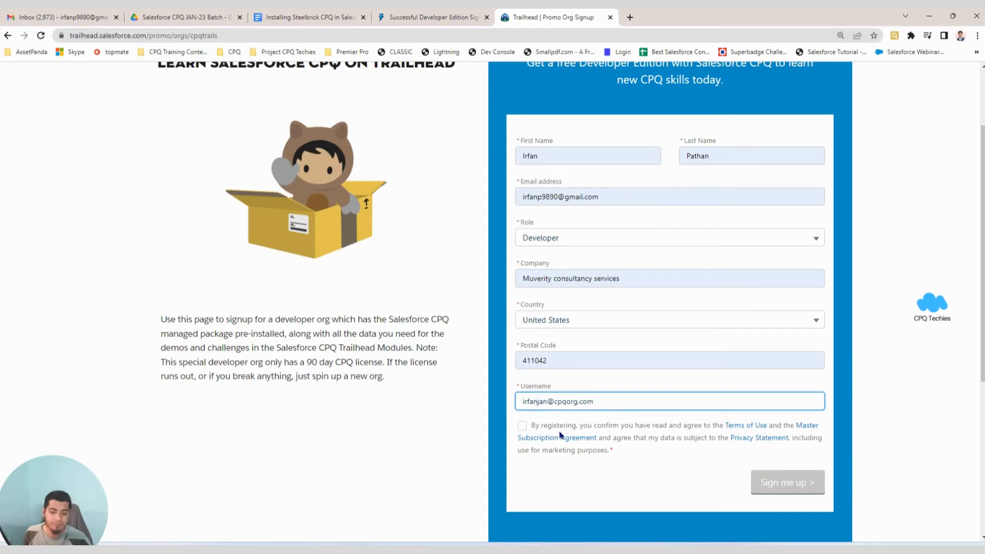
left_click(523, 427)
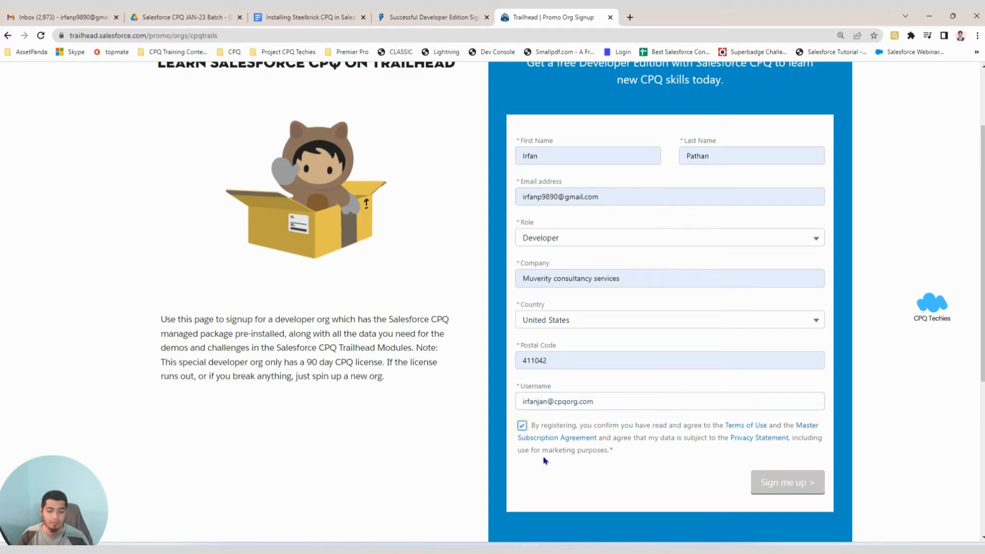
scroll(621, 311, "up", 1)
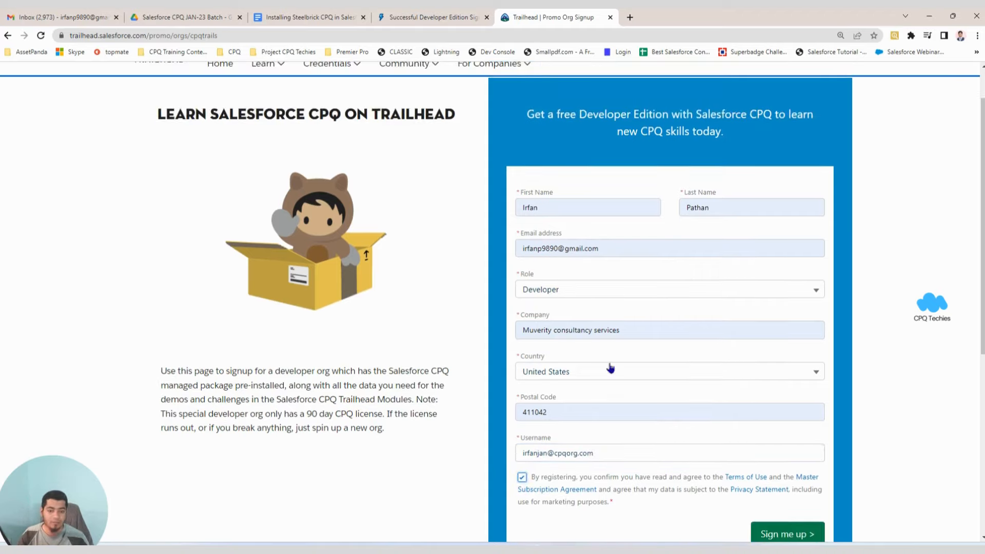
scroll(780, 441, "down", 2)
left_click(807, 432)
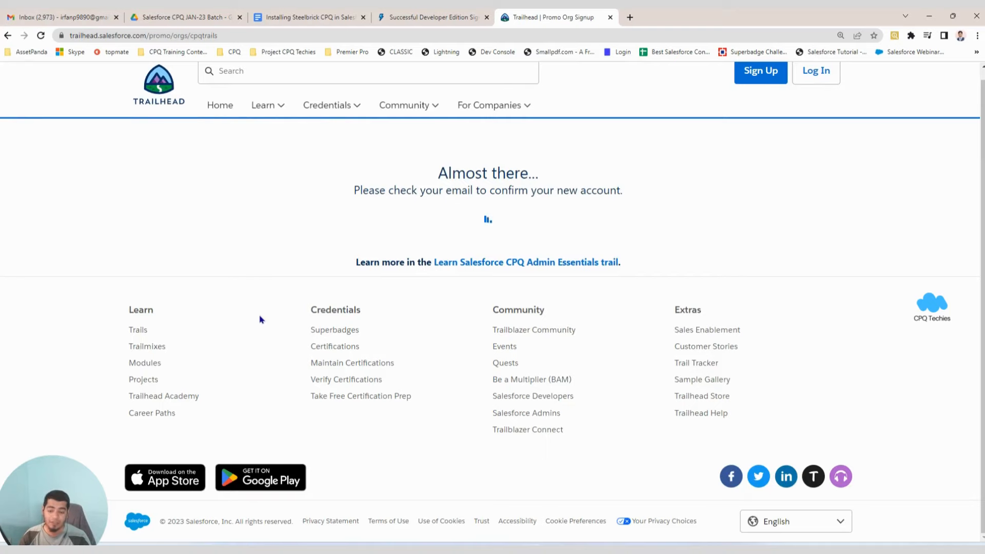
Open the Welcome to Salesforce email in Gmail and click Verify Account.
left_click(83, 17)
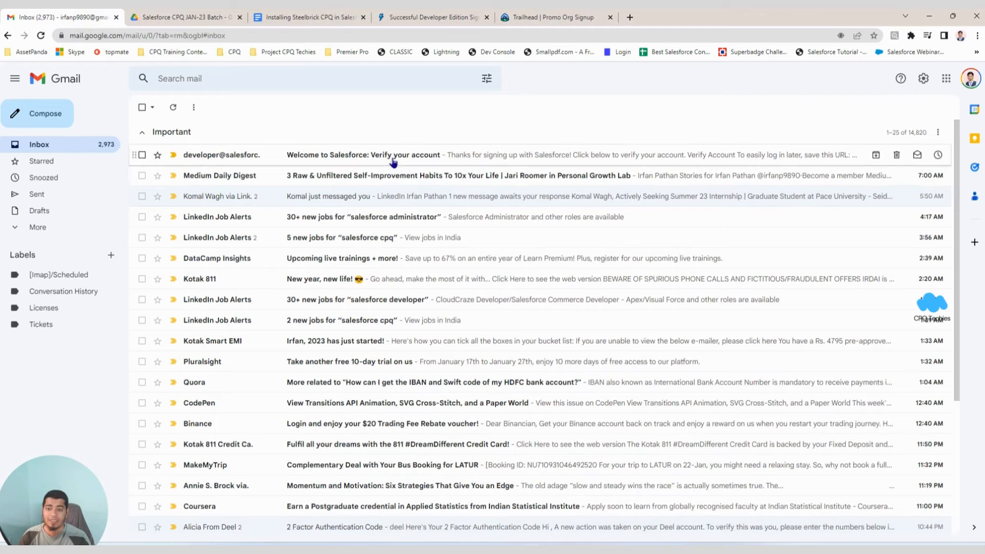
left_click(392, 155)
scroll(303, 315, "down", 2)
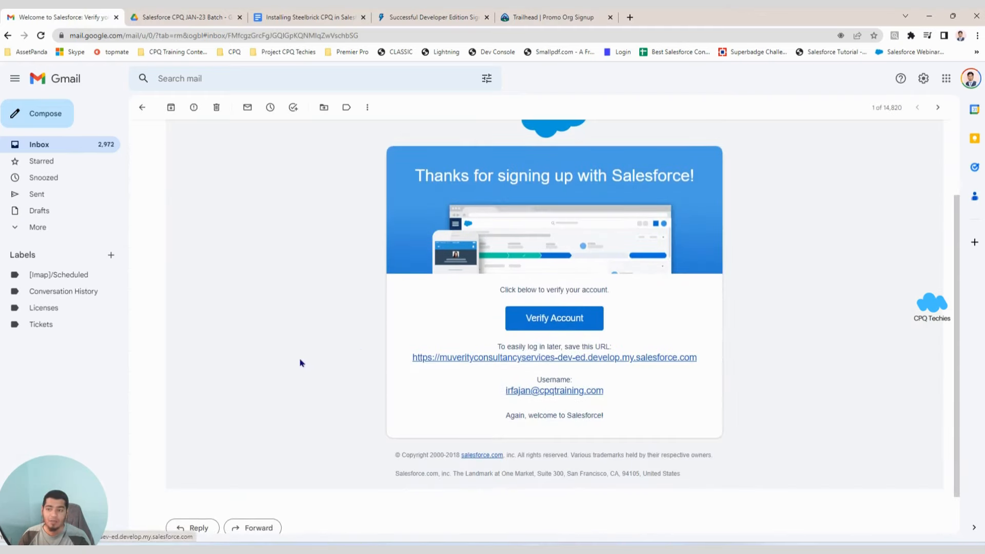
scroll(328, 358, "up", 2)
scroll(358, 352, "down", 2)
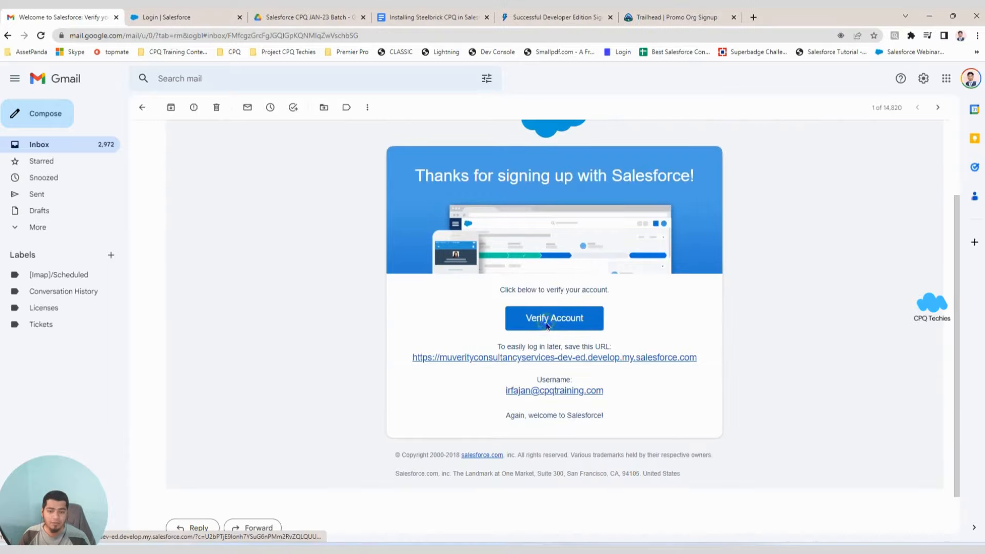
left_click(550, 319)
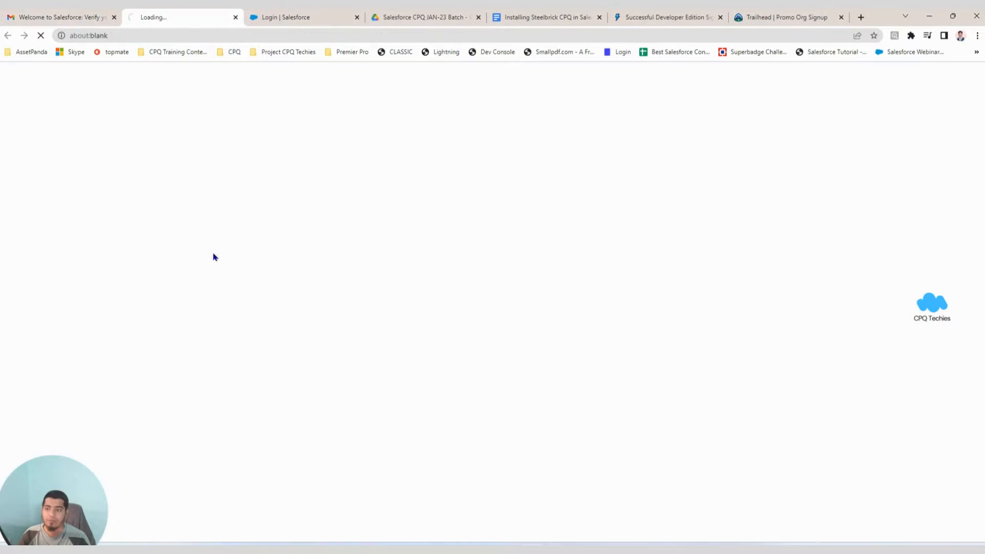
Close the extra login tab and bring up the Change Your Password page.
left_click(357, 17)
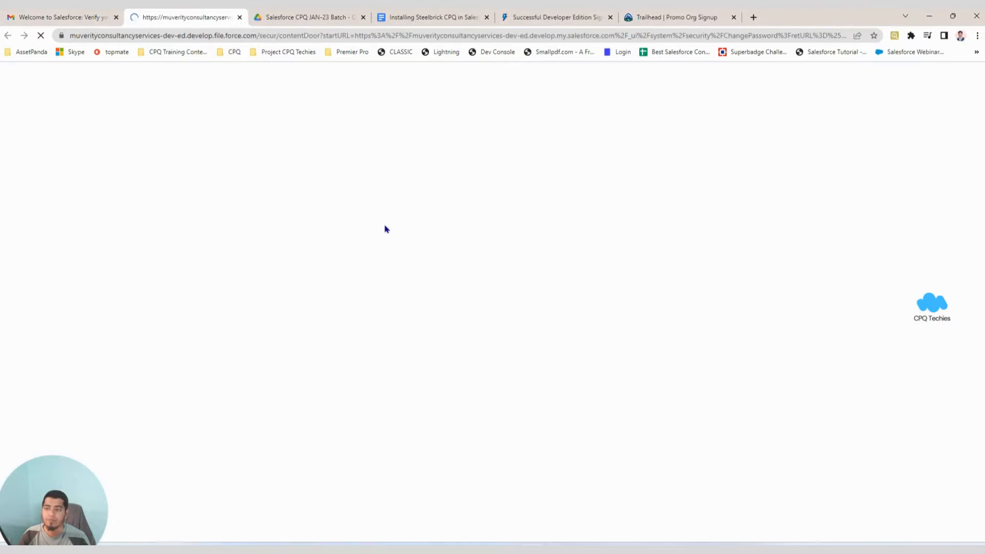
left_click(36, 16)
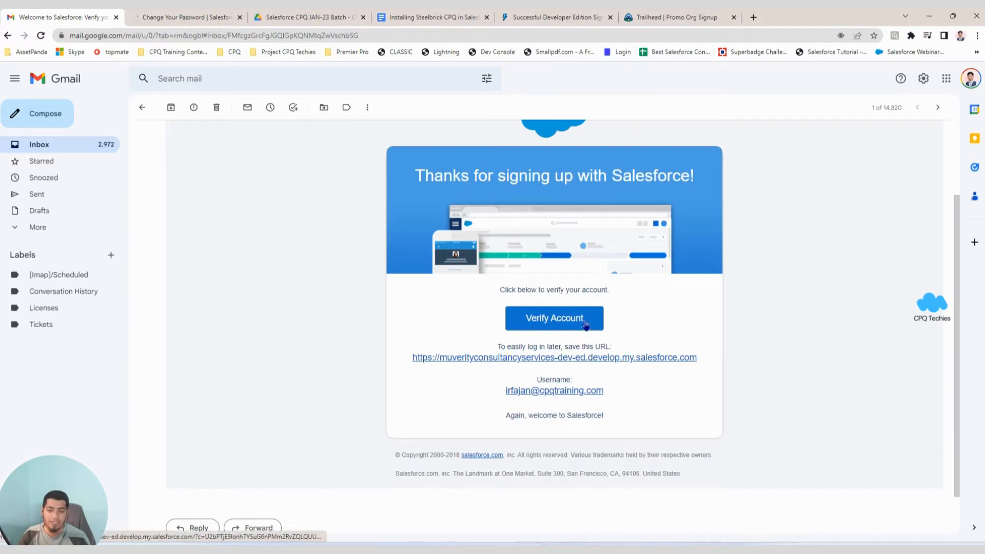
left_click(183, 18)
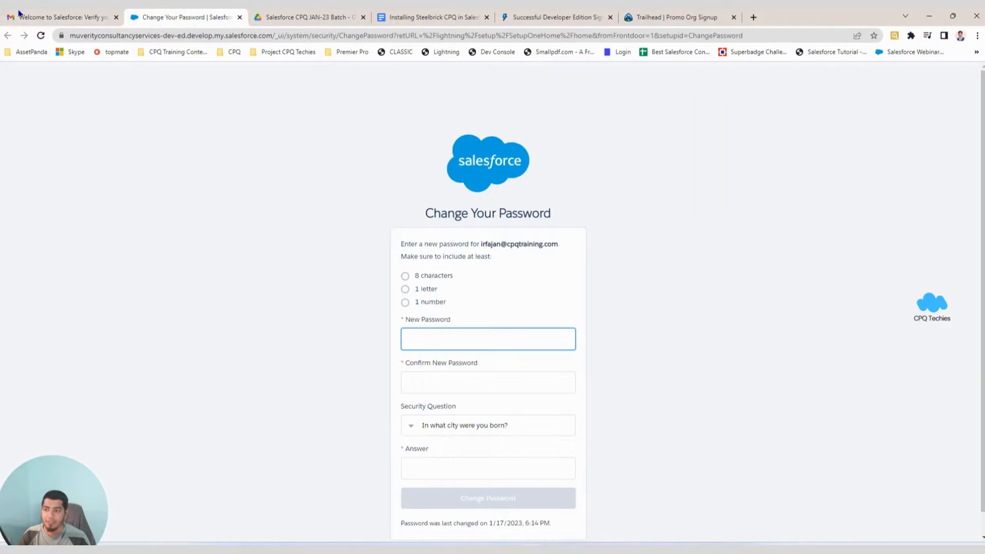
Look back at the verification email, then review the username shown on the password form.
left_click(54, 17)
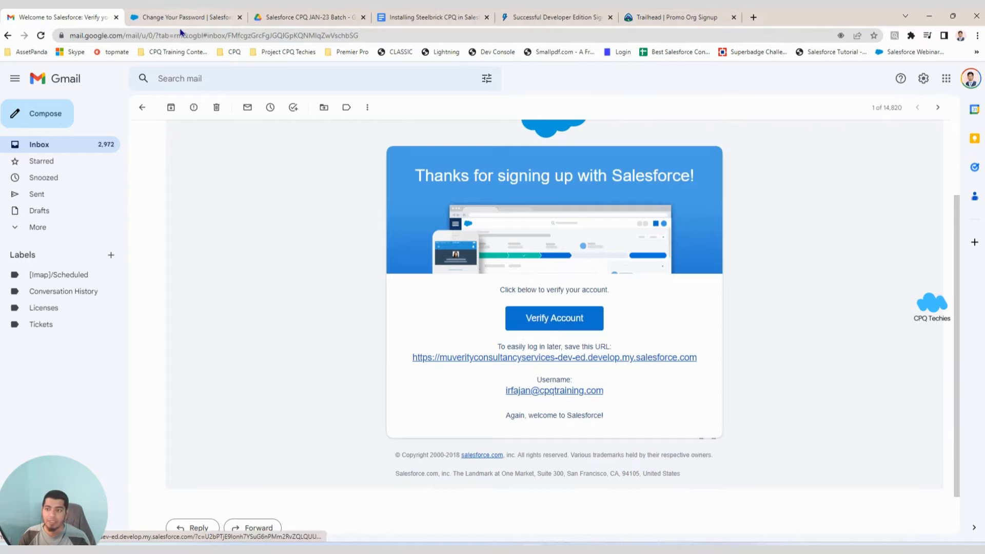
left_click(186, 17)
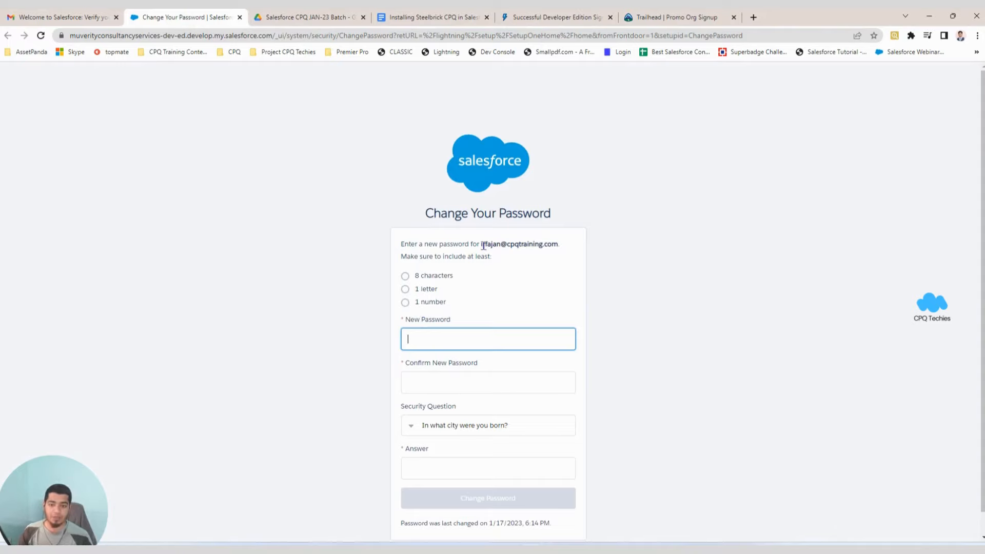
left_click_drag(483, 244, 567, 248)
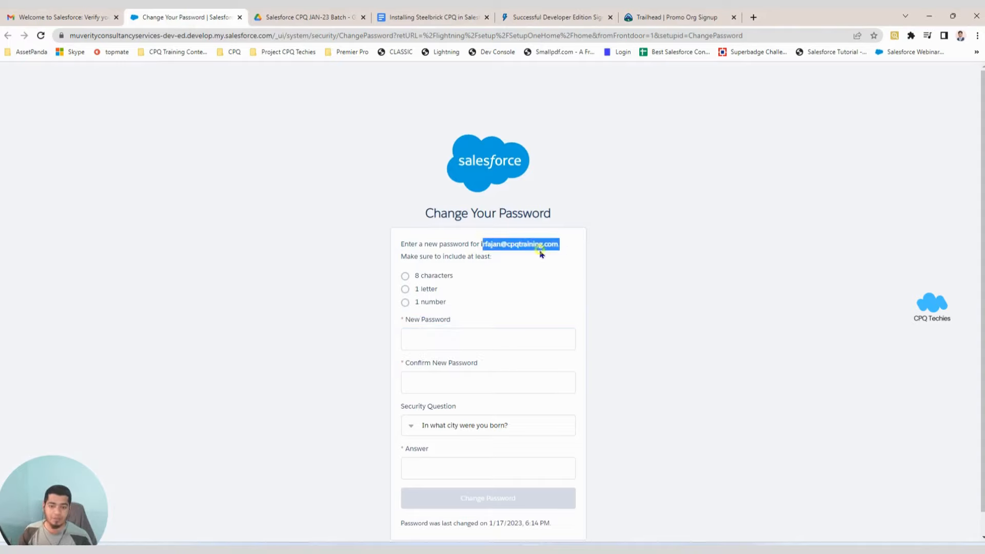
left_click(514, 252)
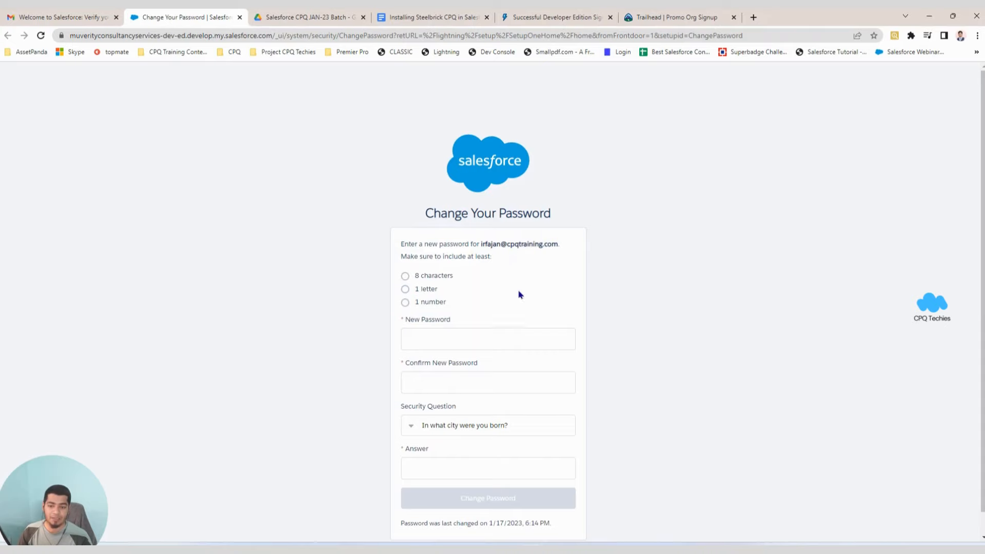
Enter the new password twice and type an answer for the birth-city security question.
left_click(434, 342)
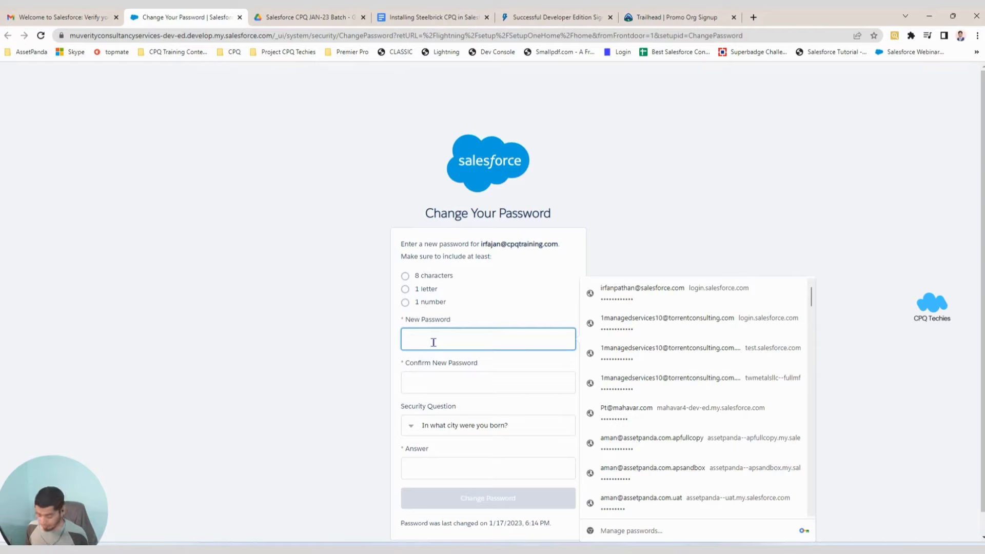
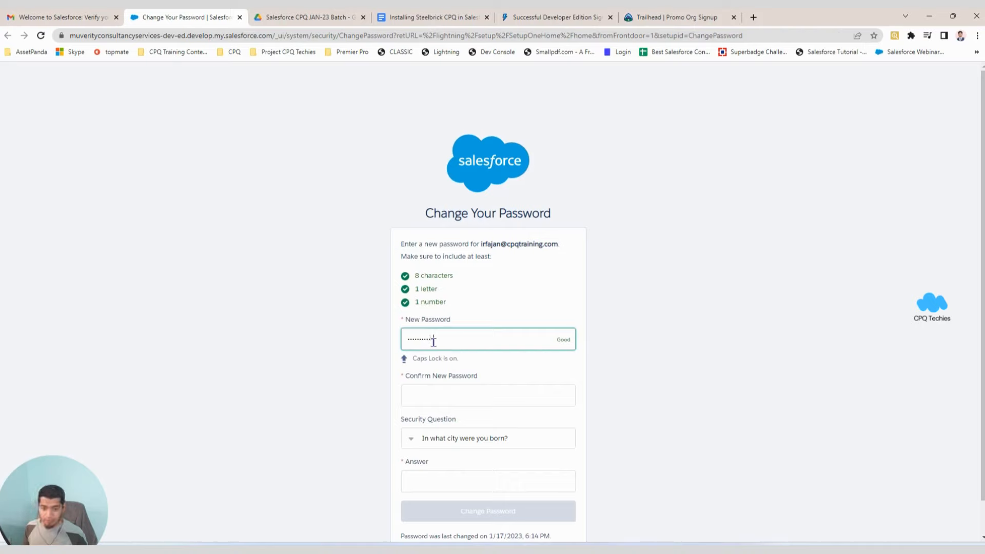
left_click(434, 395)
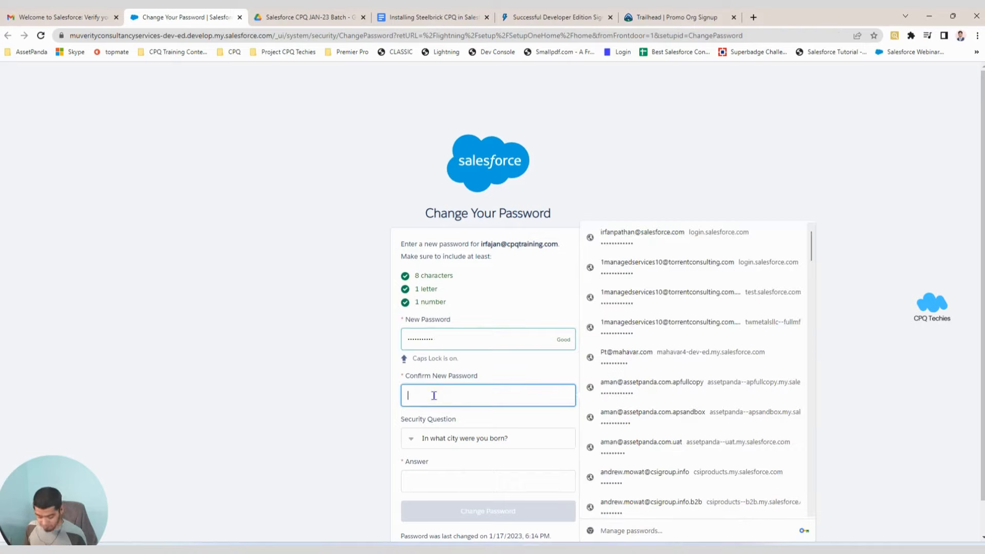
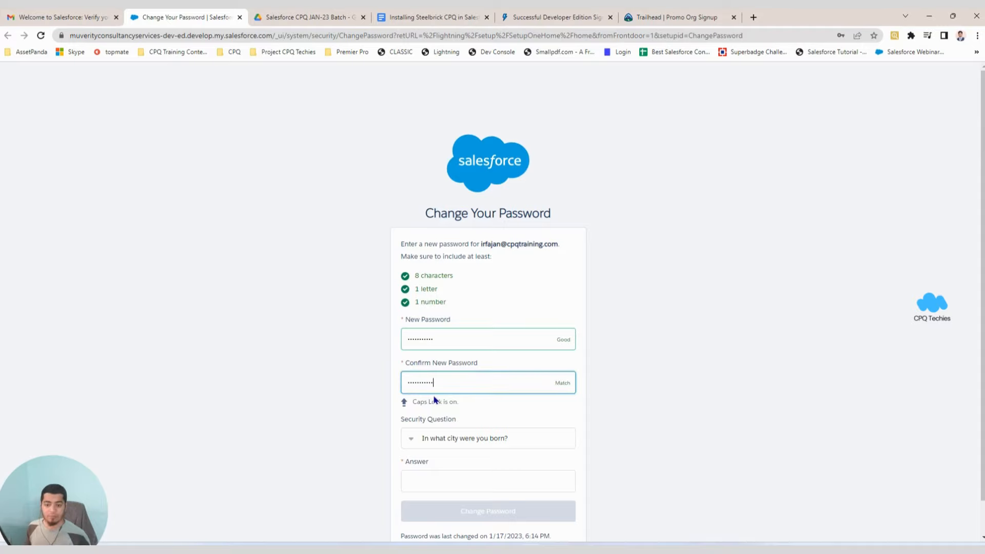
left_click(423, 475)
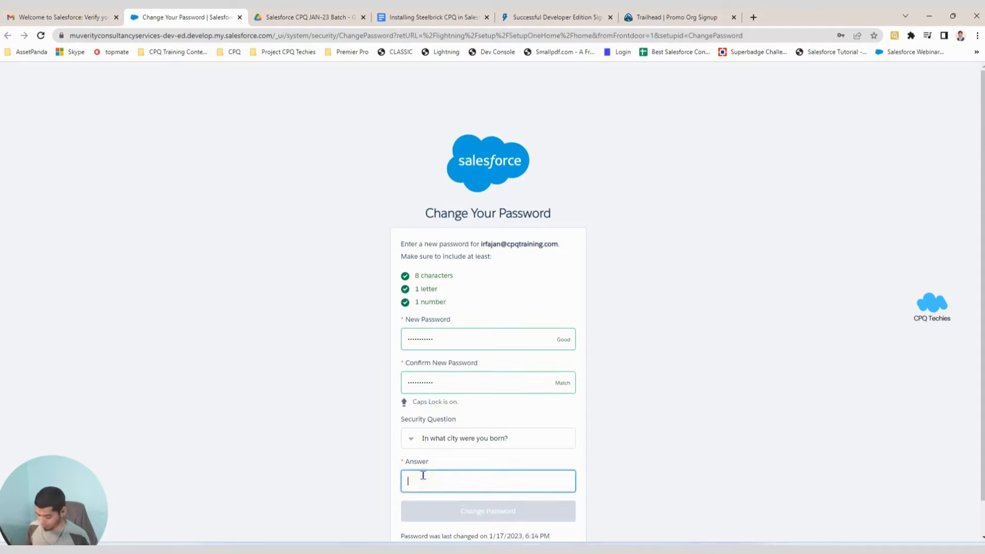
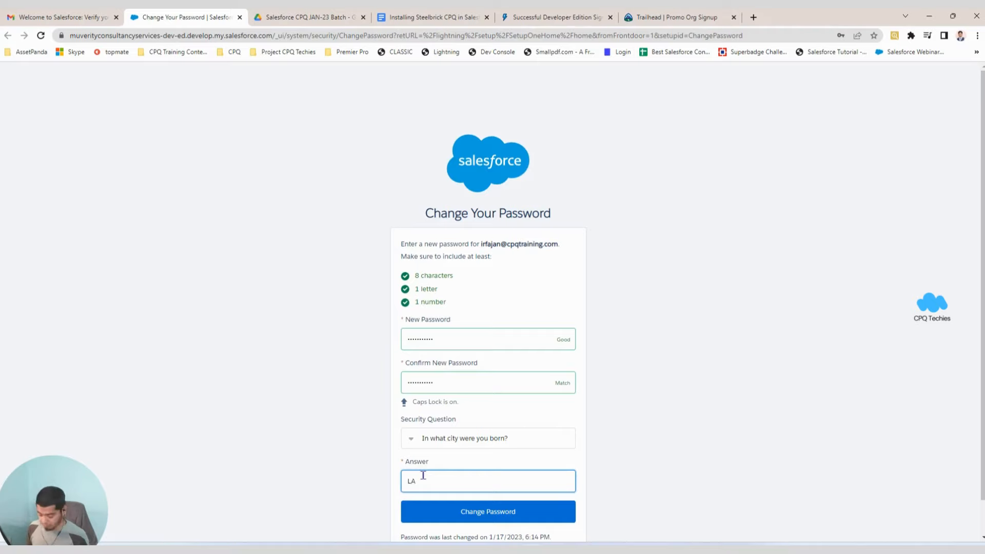
scroll(423, 474, "down", 1)
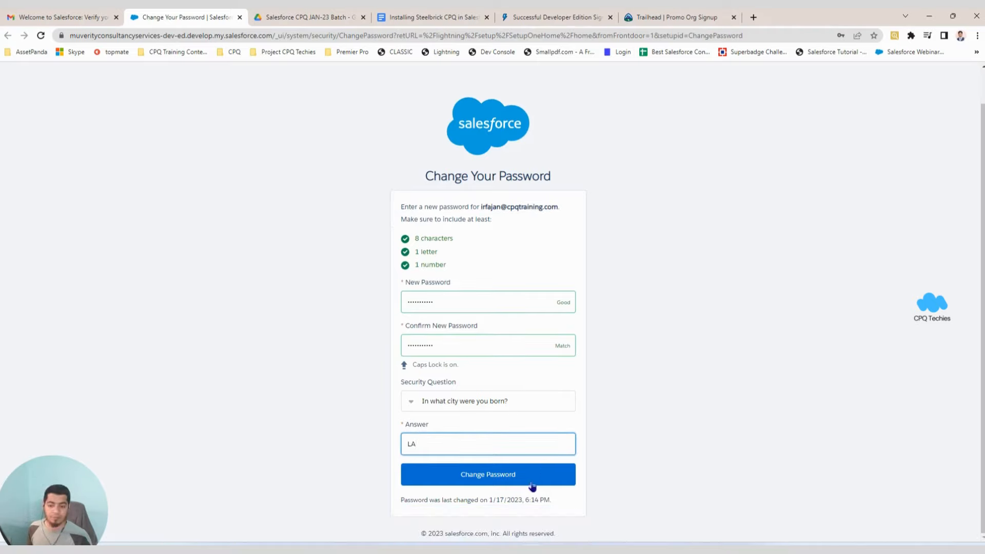
Submit the password change, save it in Chrome, allow notifications and dismiss the incidents prompt.
left_click(506, 479)
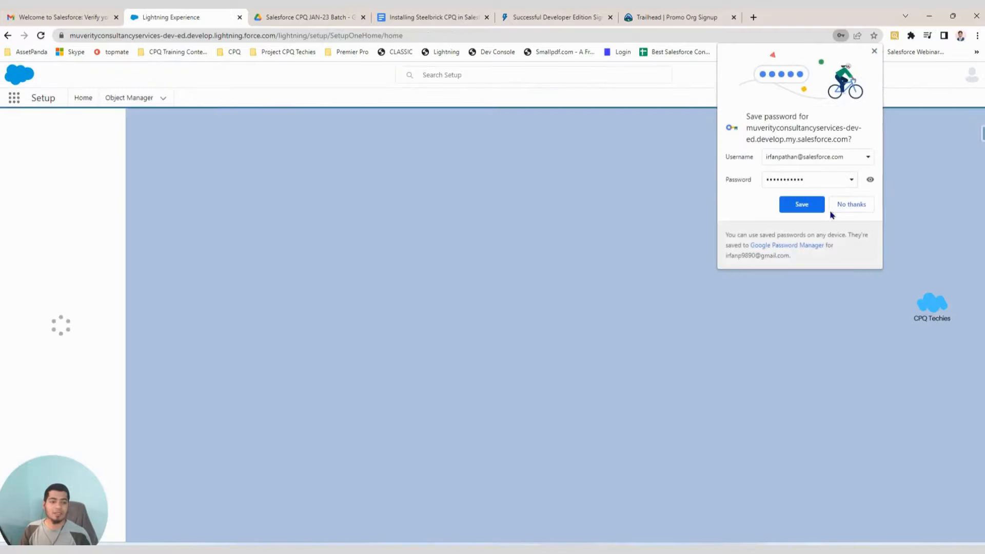
left_click(802, 204)
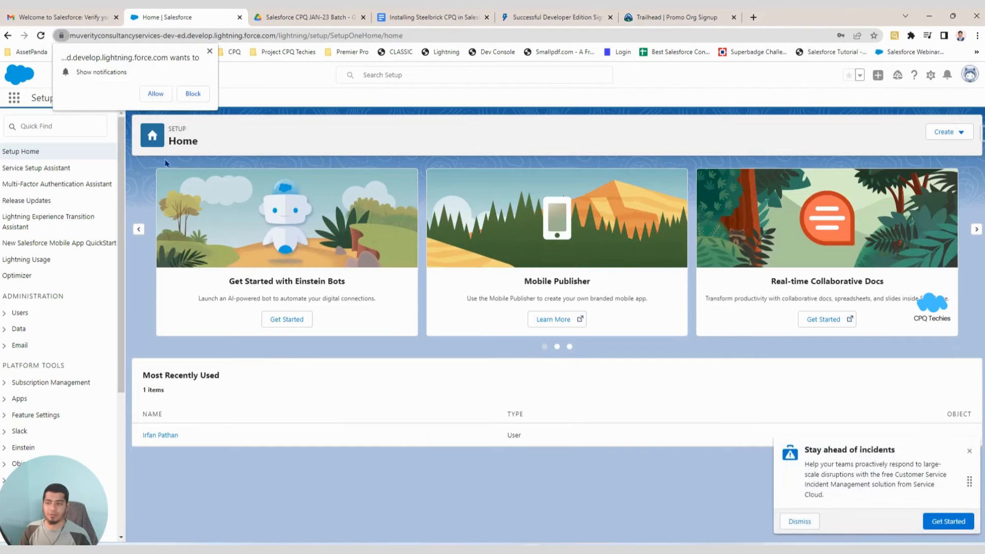
left_click(156, 94)
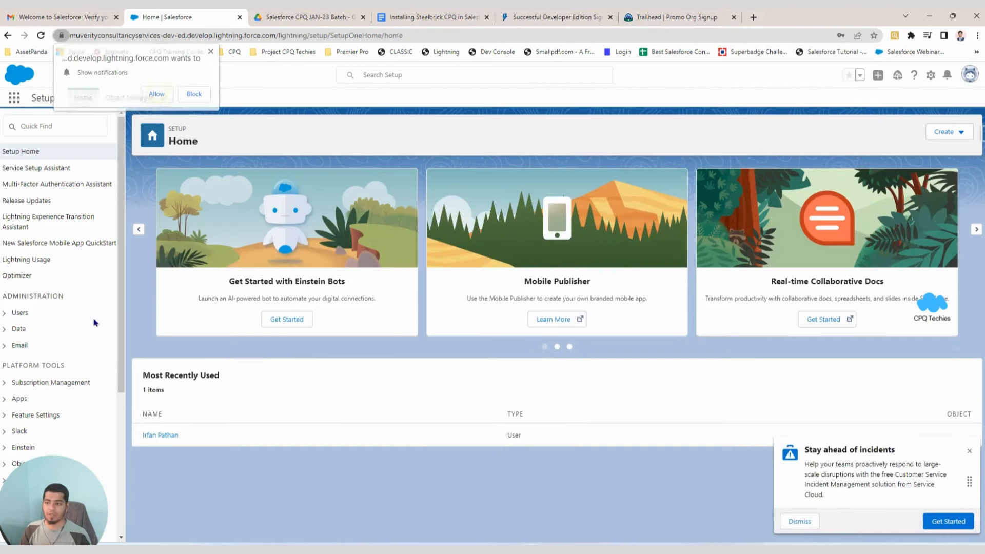
left_click(968, 451)
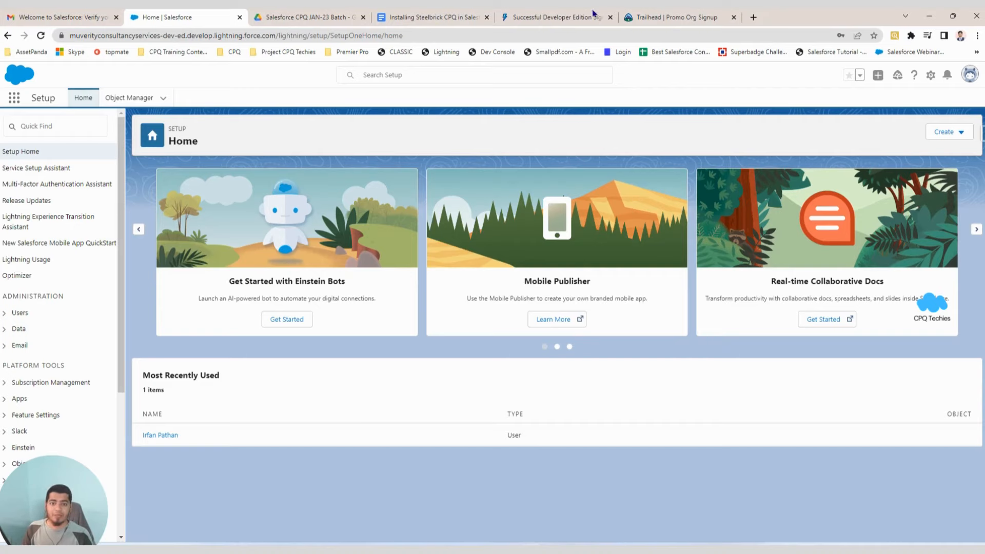
Recheck the signup confirmation page and the Gmail inbox for the Salesforce message.
left_click(552, 17)
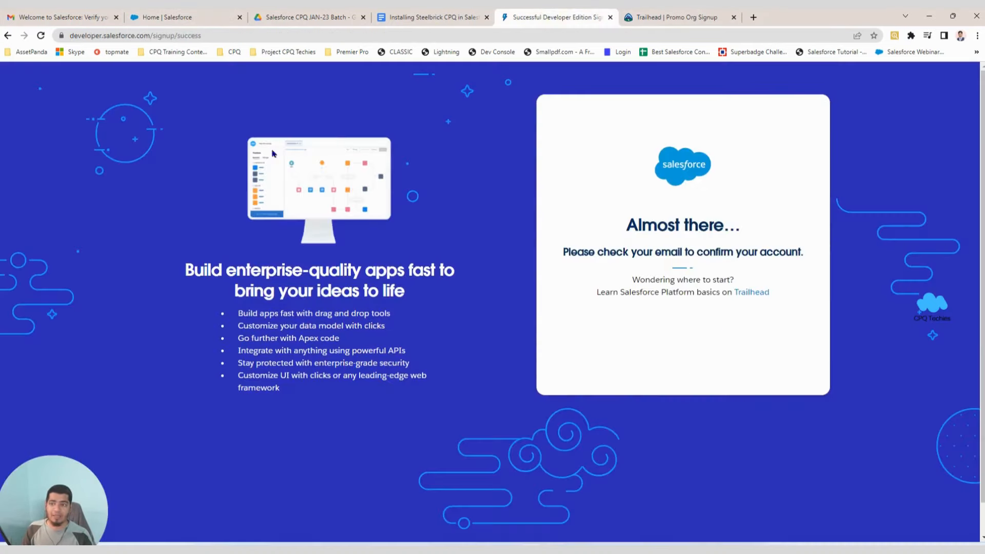
left_click(85, 19)
left_click(46, 150)
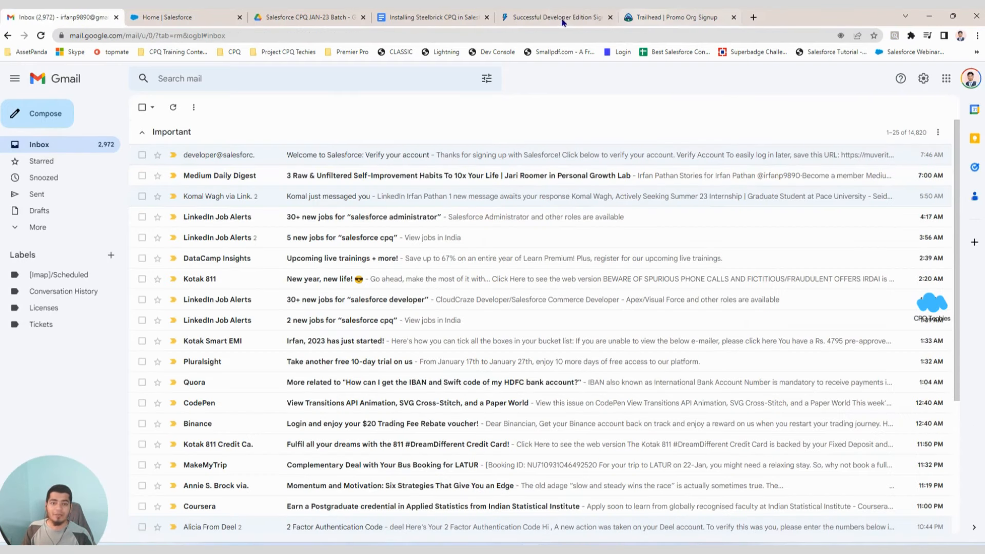
left_click(564, 18)
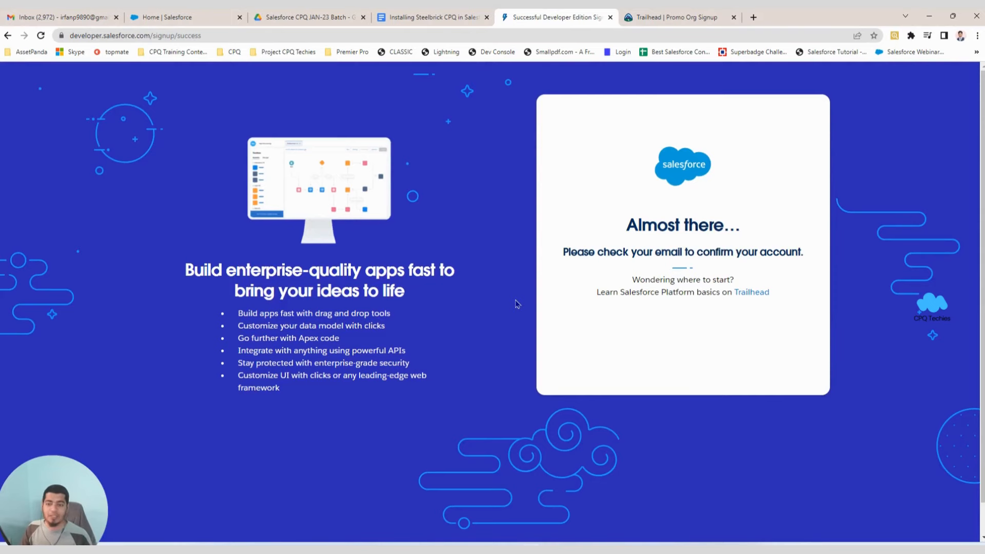
Open the install.steelbrick.com link from the CPQ installation doc in a new tab.
left_click(429, 17)
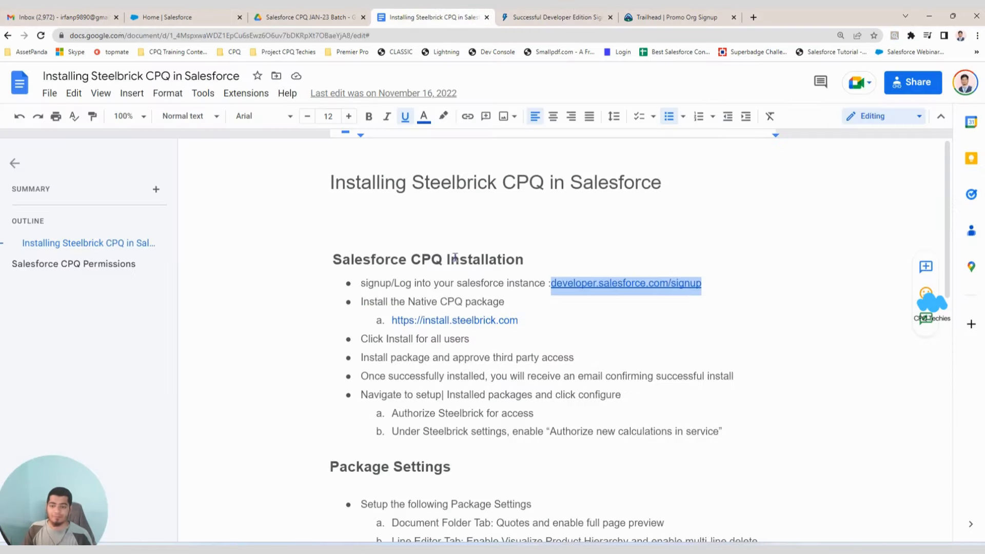
scroll(446, 279, "down", 1)
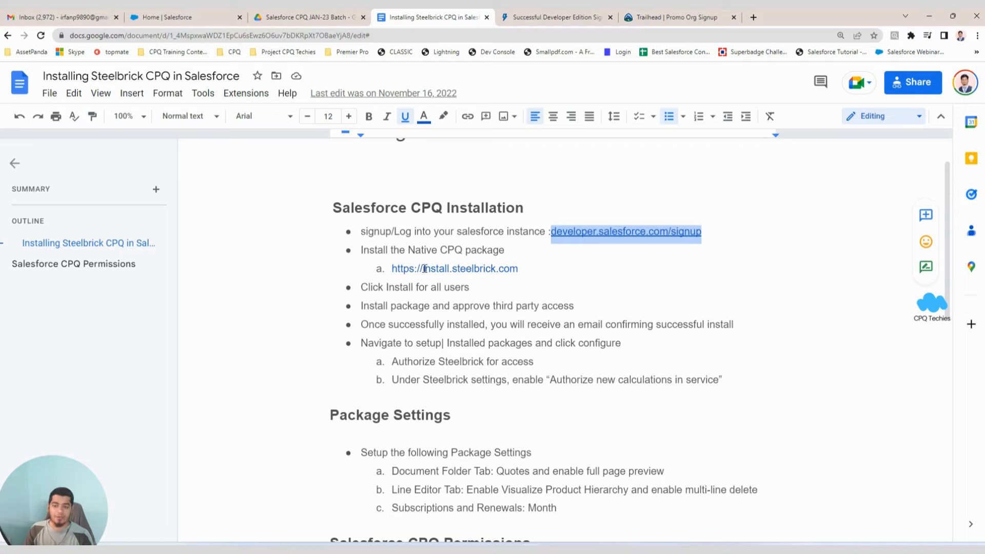
mouse_move(425, 268)
left_mouse_down()
mouse_move(511, 268)
mouse_move(422, 268)
left_mouse_up()
left_click(505, 268)
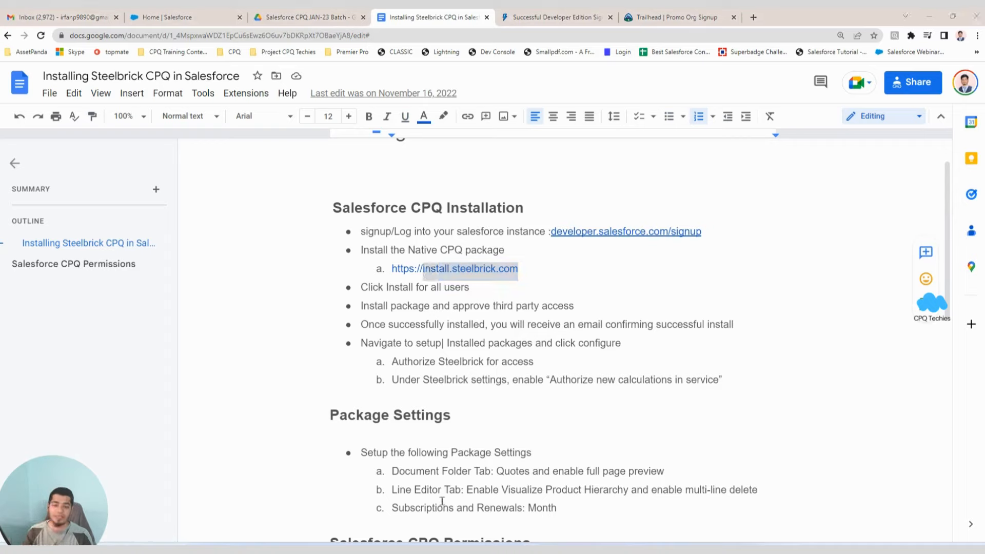
left_click(440, 268)
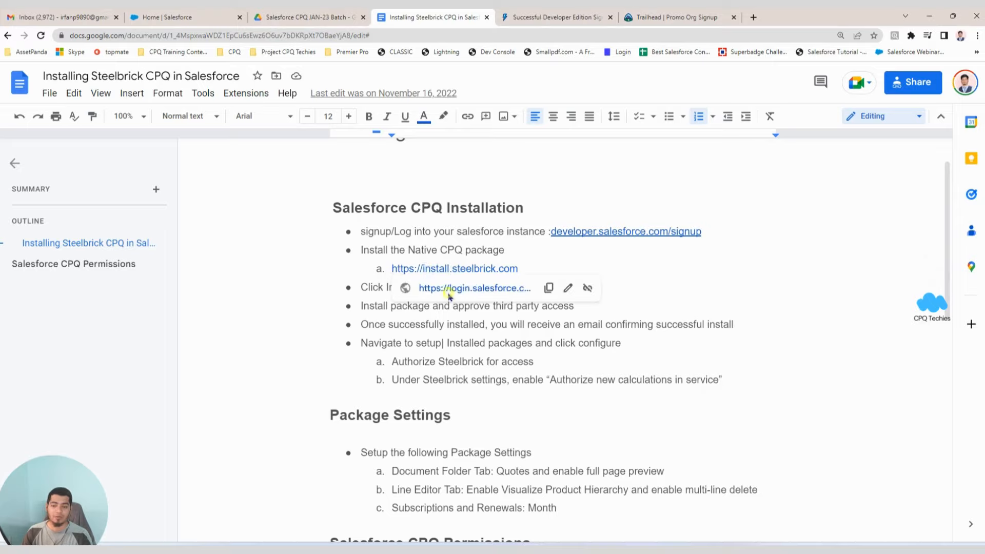
left_click(446, 287)
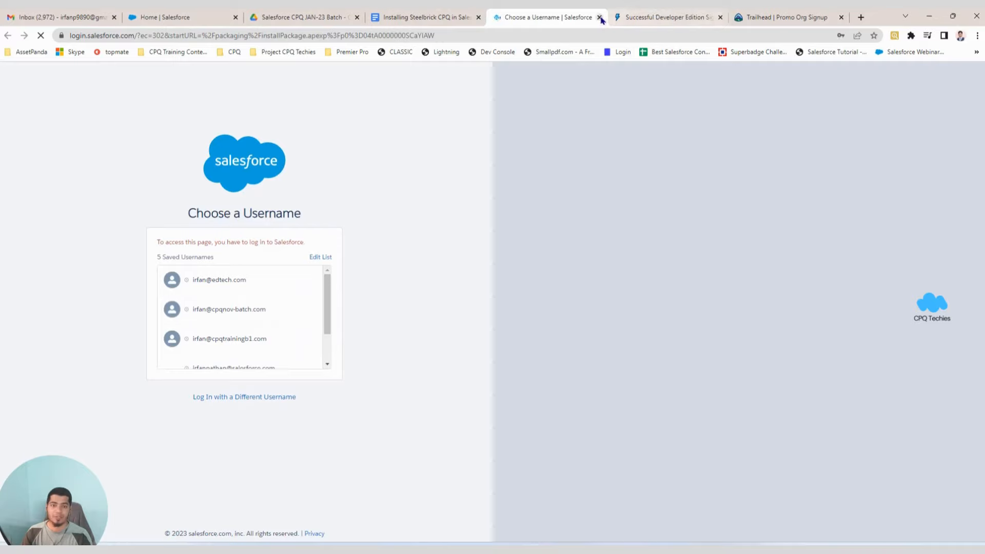
Close the Choose a Username tab and load install.steelbrick.com in a new Chrome tab.
left_click(599, 17)
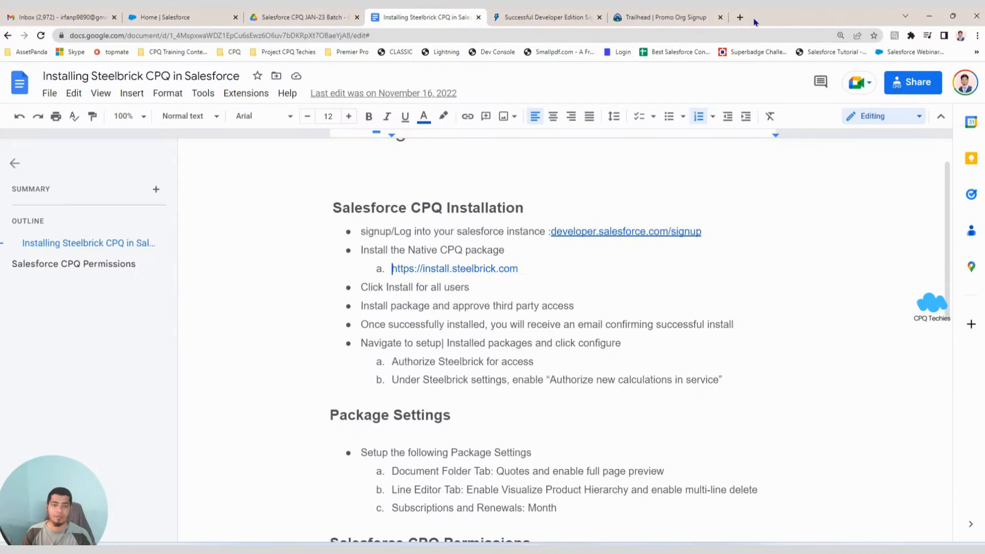
key("ctrl+t")
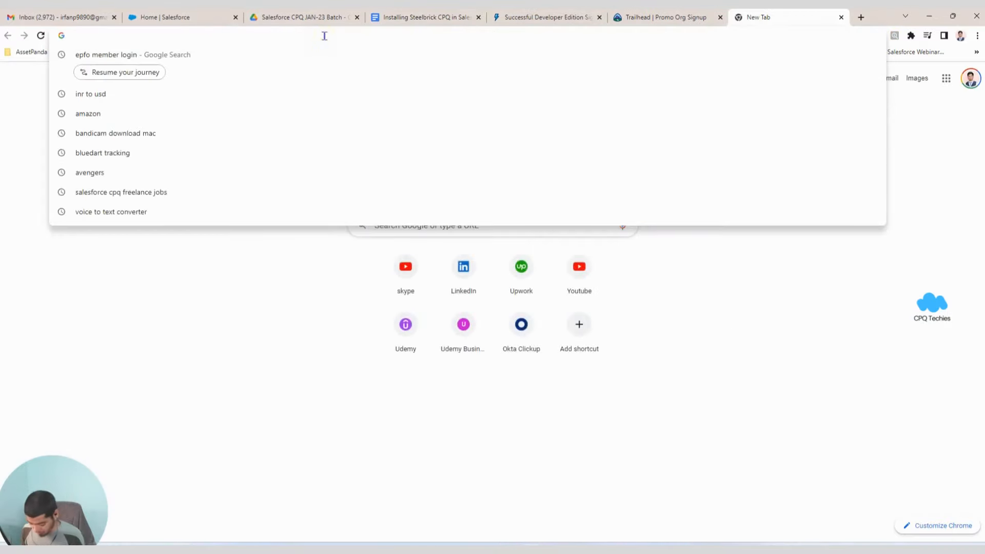
type("INSTALL.steelbrick.com")
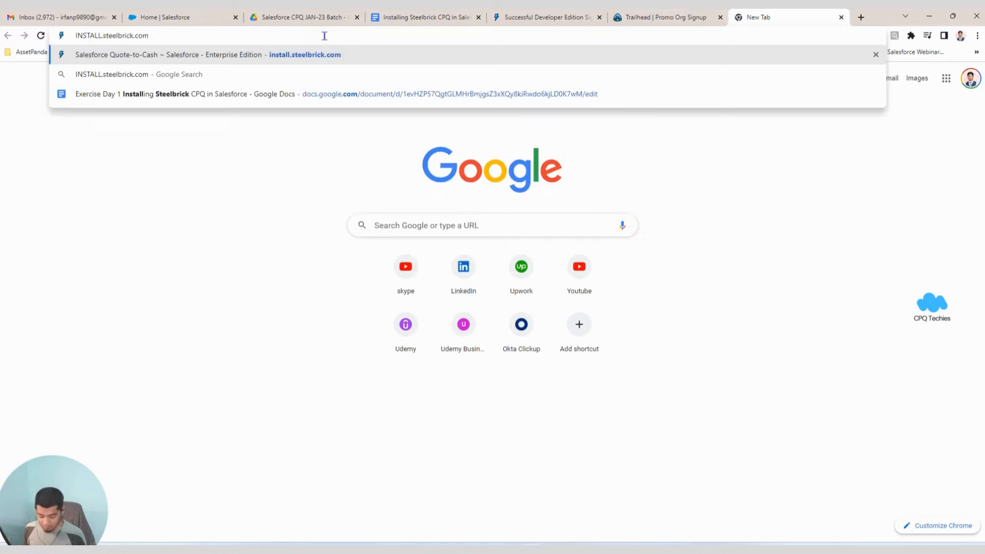
key("Return")
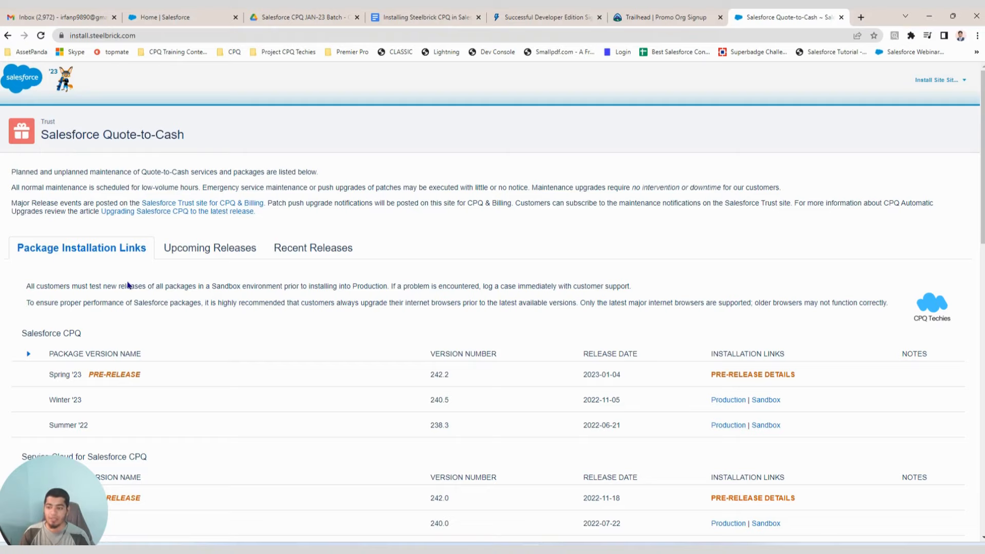
scroll(128, 285, "down", 2)
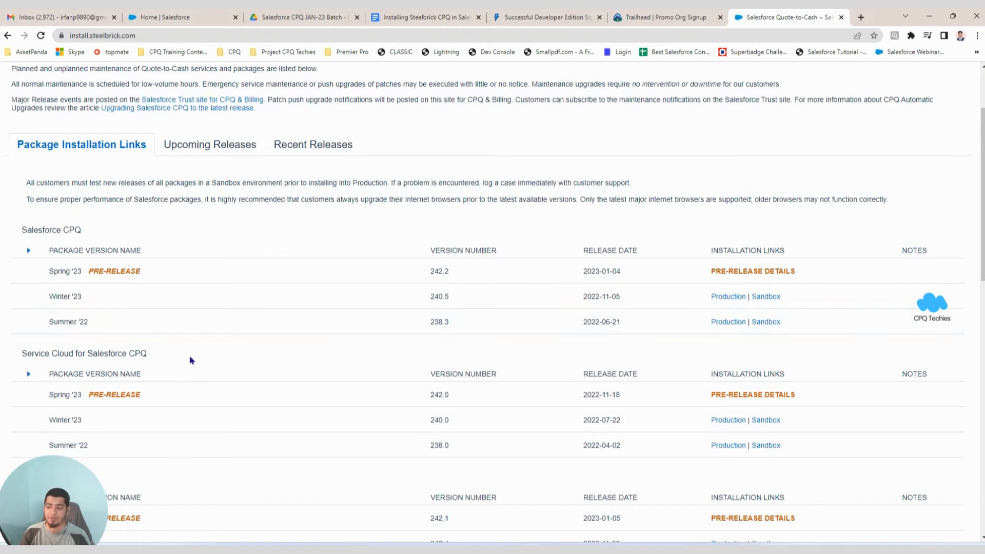
scroll(191, 361, "down", 5)
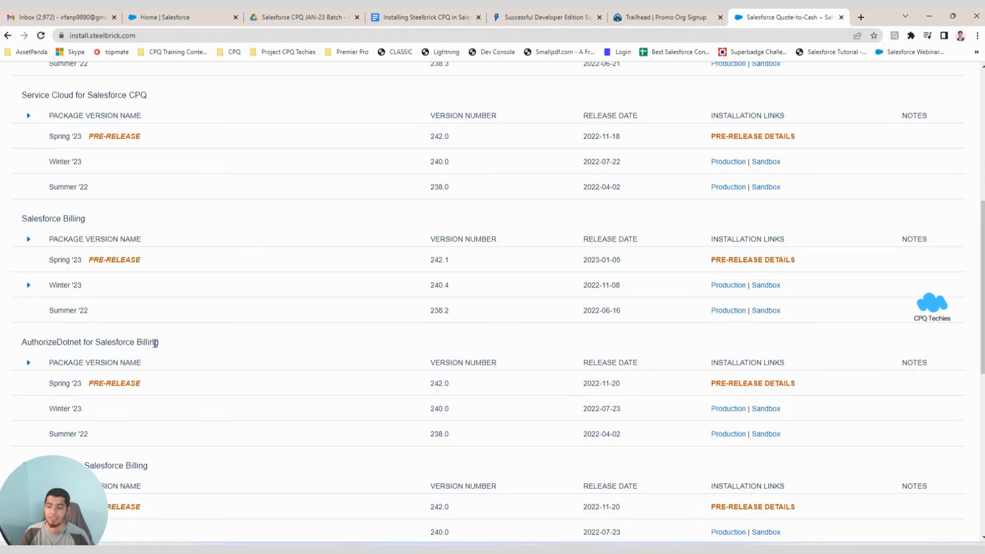
scroll(165, 455, "down", 6)
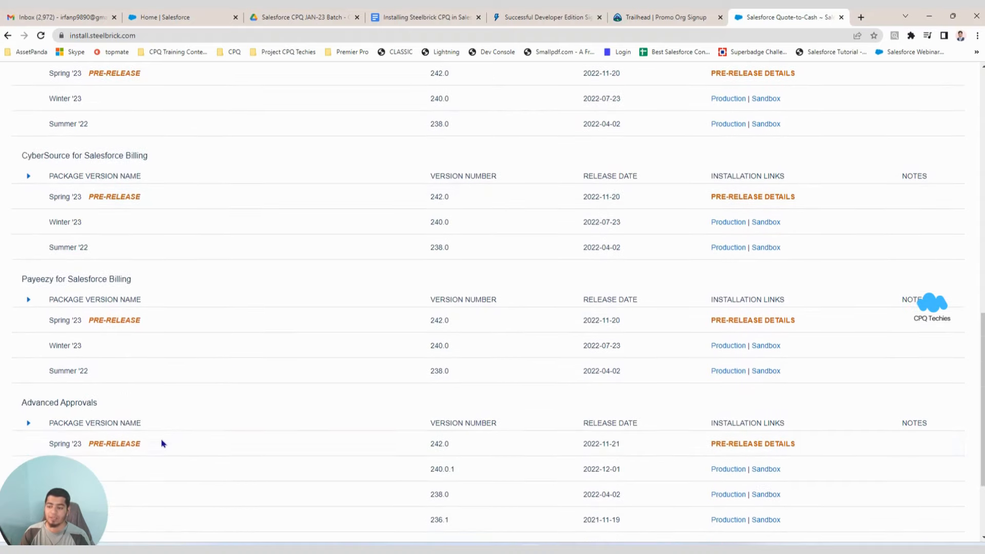
scroll(162, 438, "down", 4)
scroll(208, 357, "up", 7)
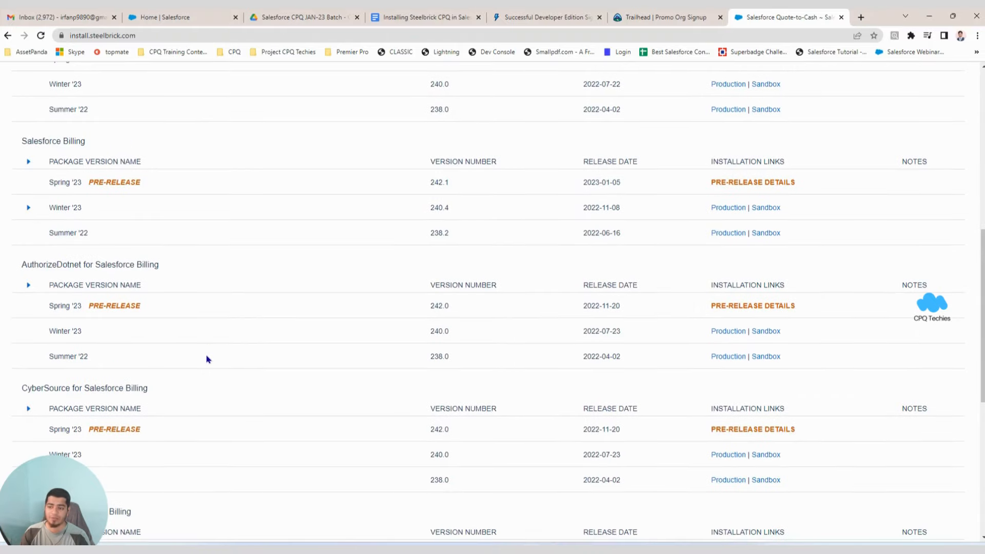
scroll(209, 357, "up", 10)
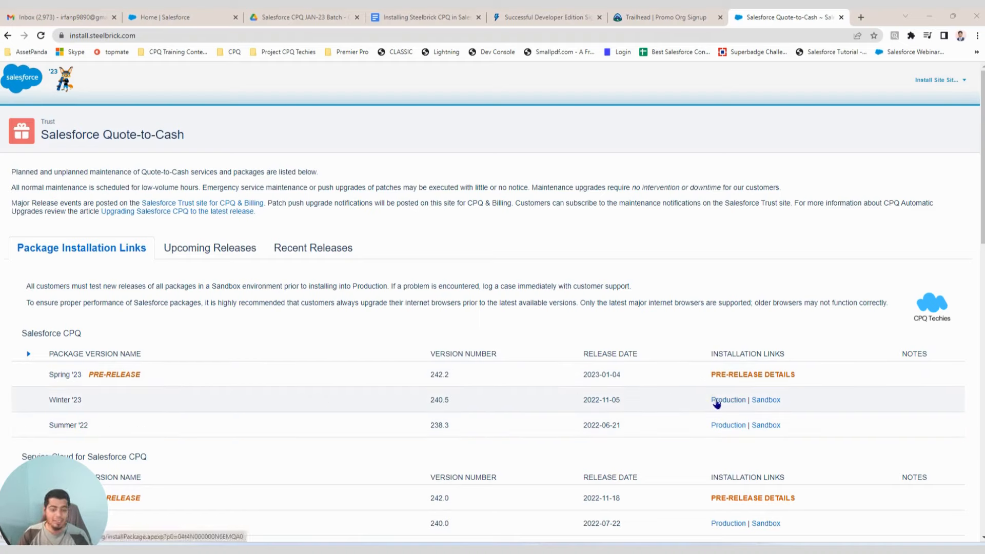
Start the Winter '23 CPQ install using its Production link.
left_click(716, 400)
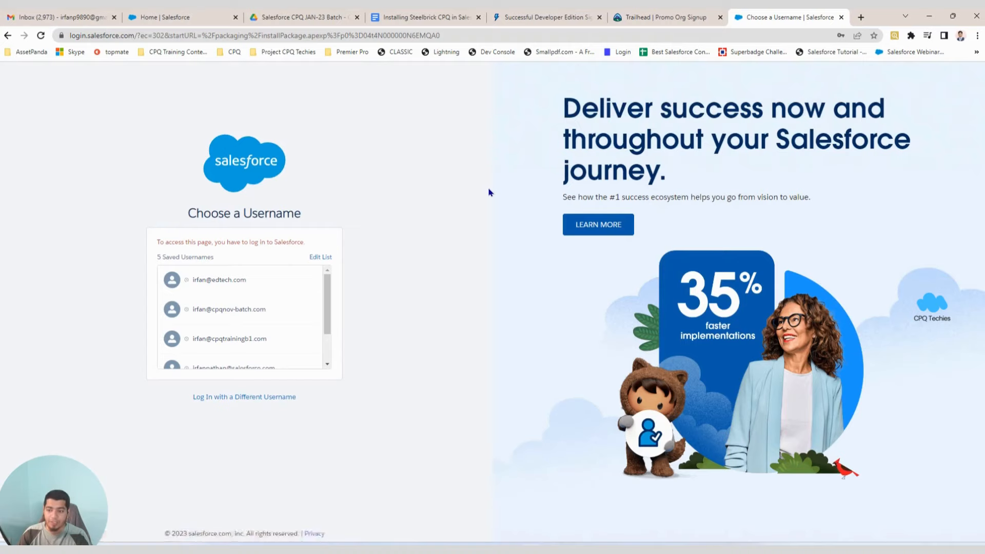
scroll(268, 312, "down", 2)
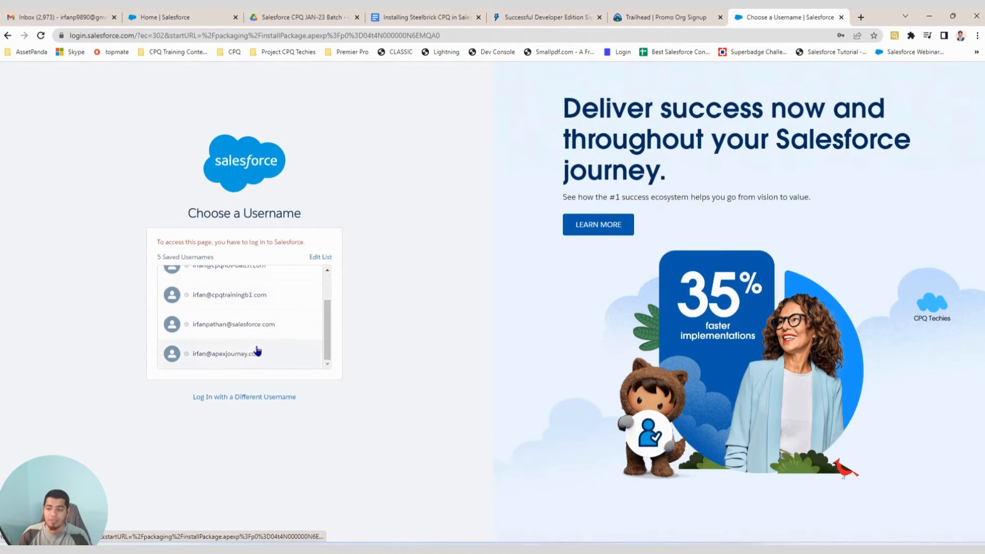
scroll(256, 338, "up", 2)
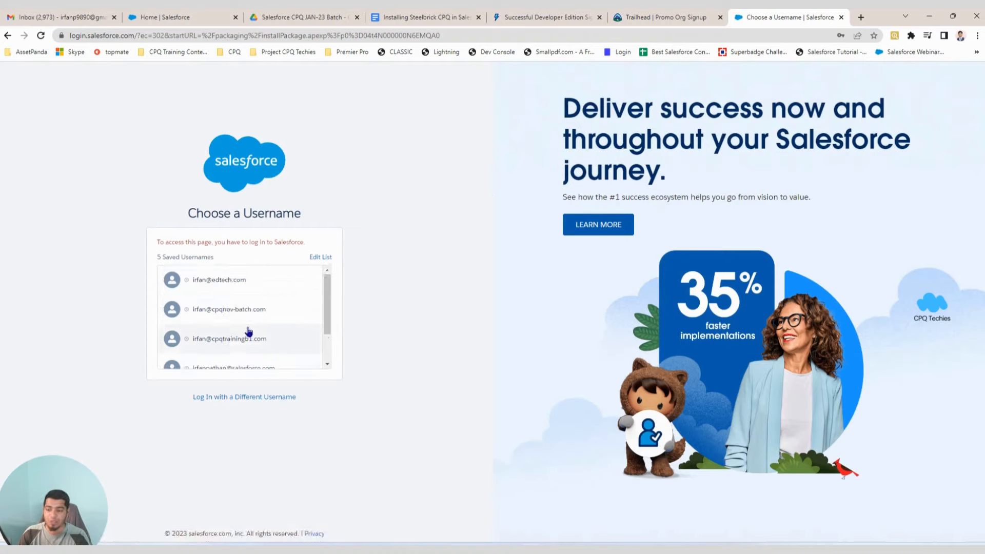
scroll(249, 332, "down", 2)
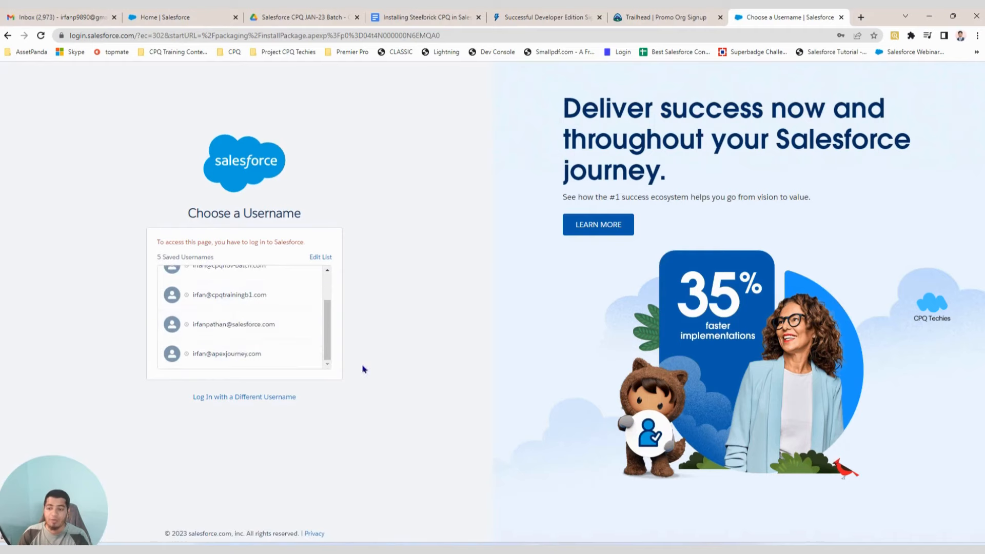
Log in with a different username, entering the new developer org's username and password.
left_click(266, 398)
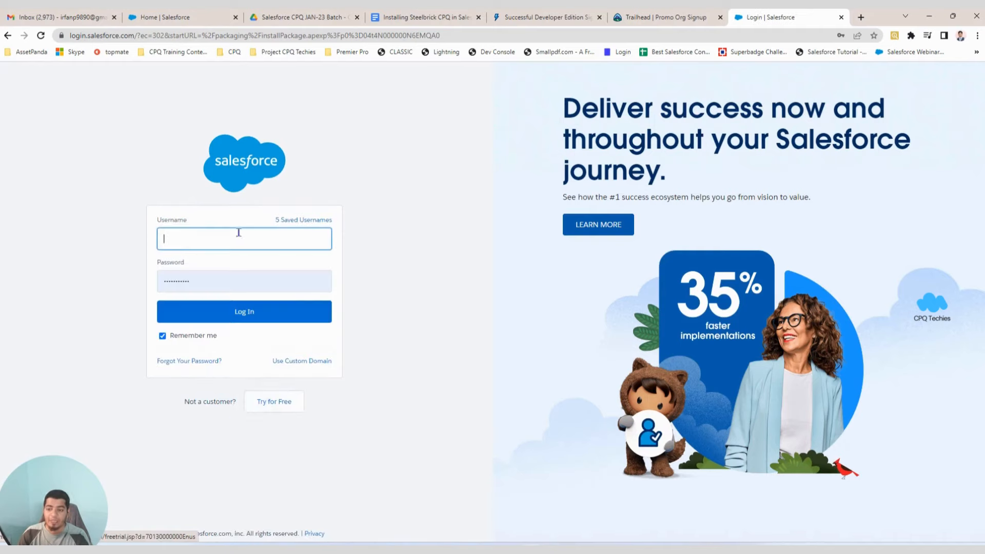
left_click(195, 241)
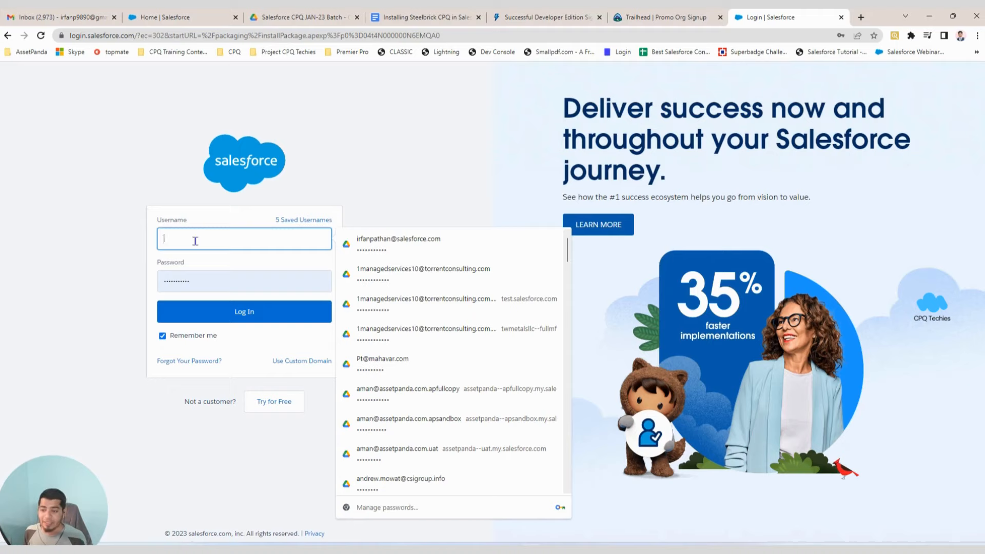
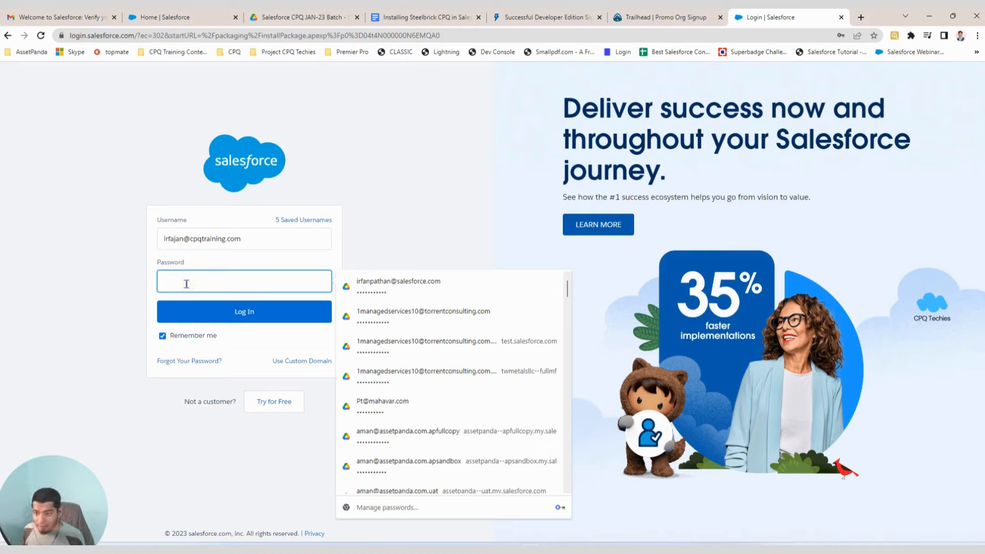
type("•••••")
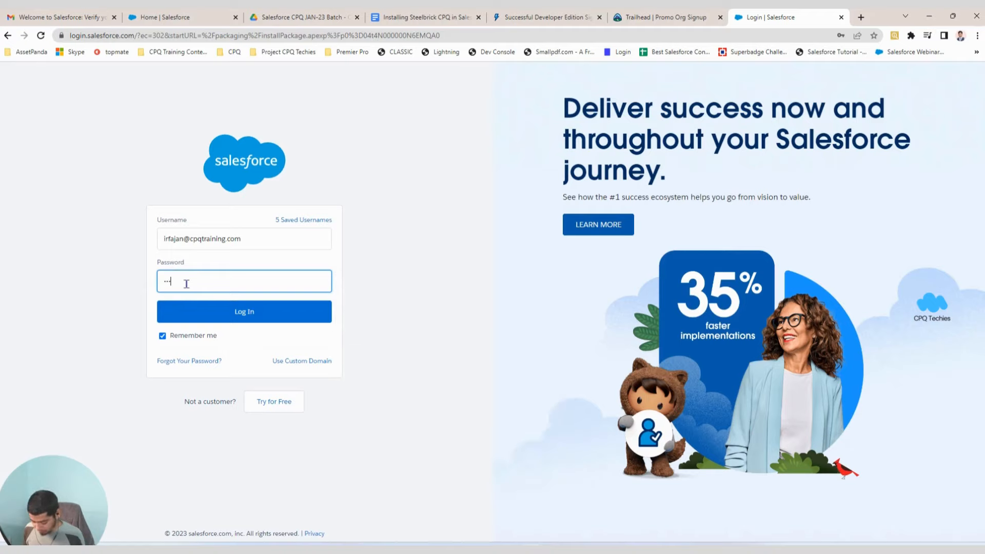
type("••••••")
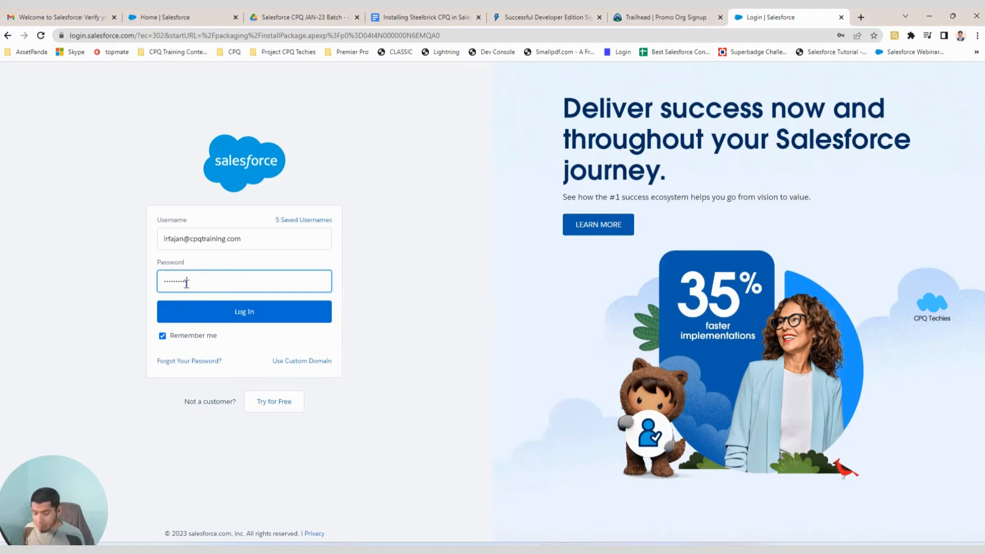
left_click(214, 319)
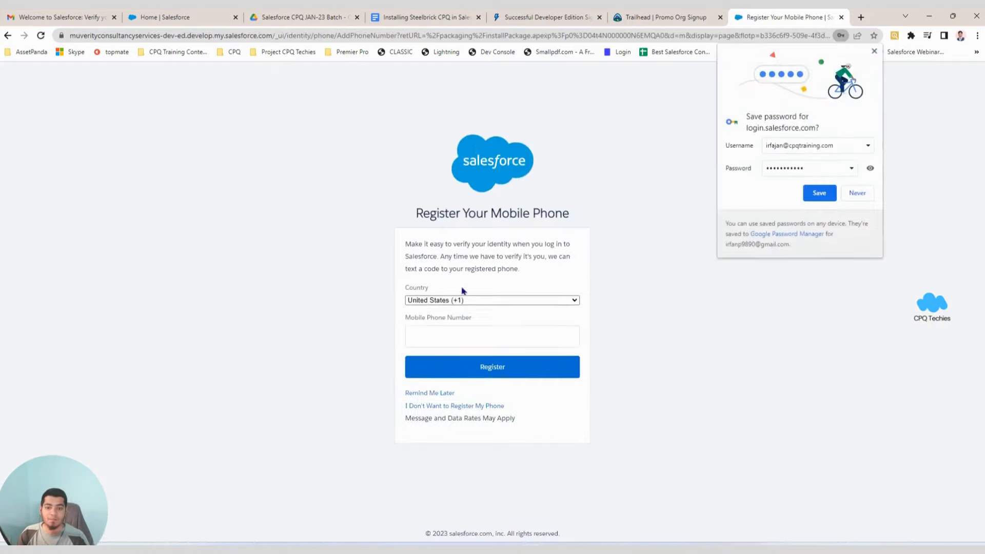
Skip phone registration, try the All Users and Specific Profiles options, then settle on Install for Admins Only.
left_click(427, 393)
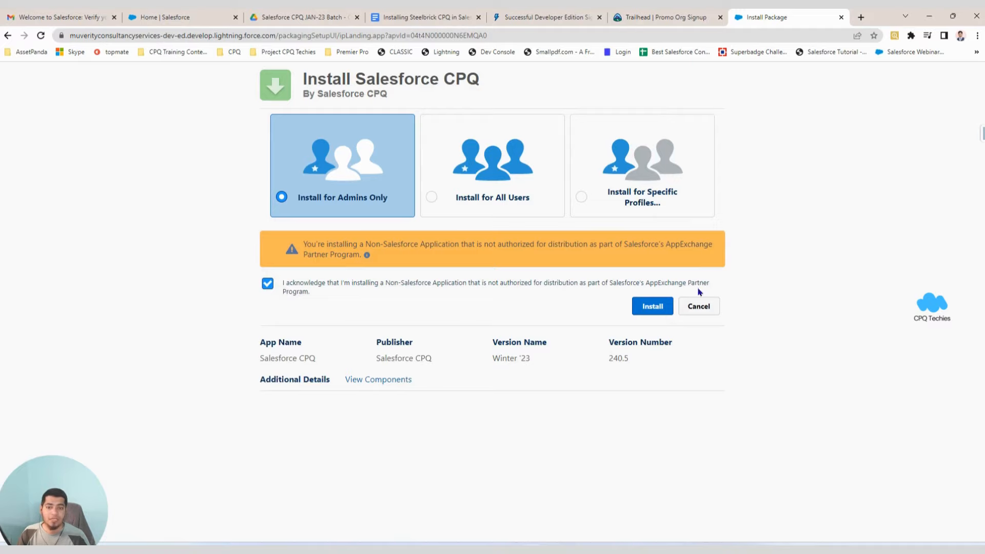
left_click_drag(305, 79, 488, 78)
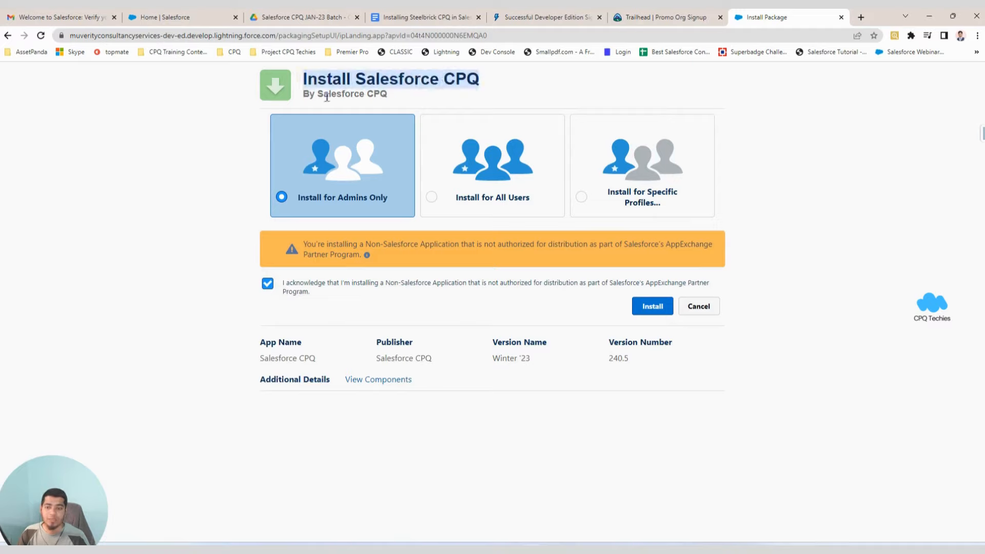
left_click(483, 163)
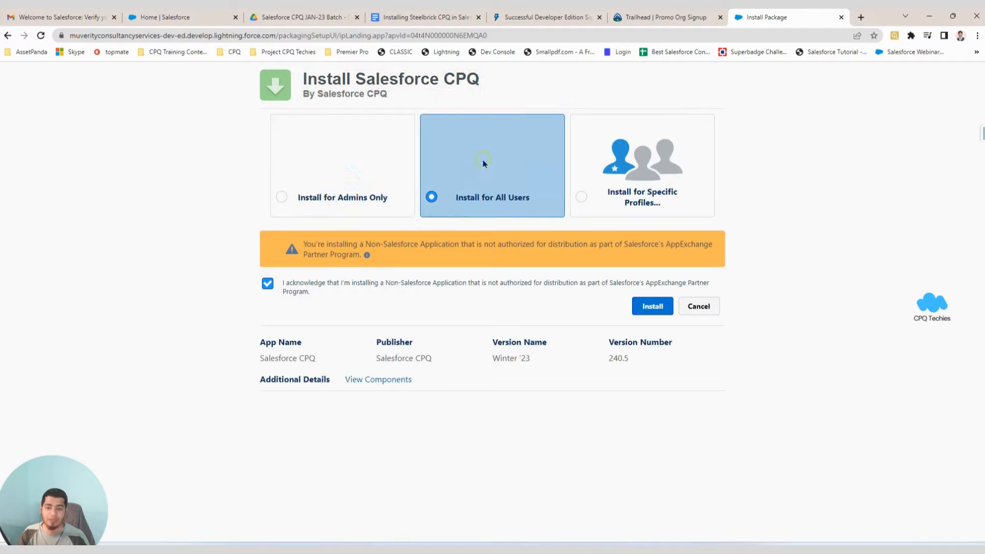
left_click(355, 186)
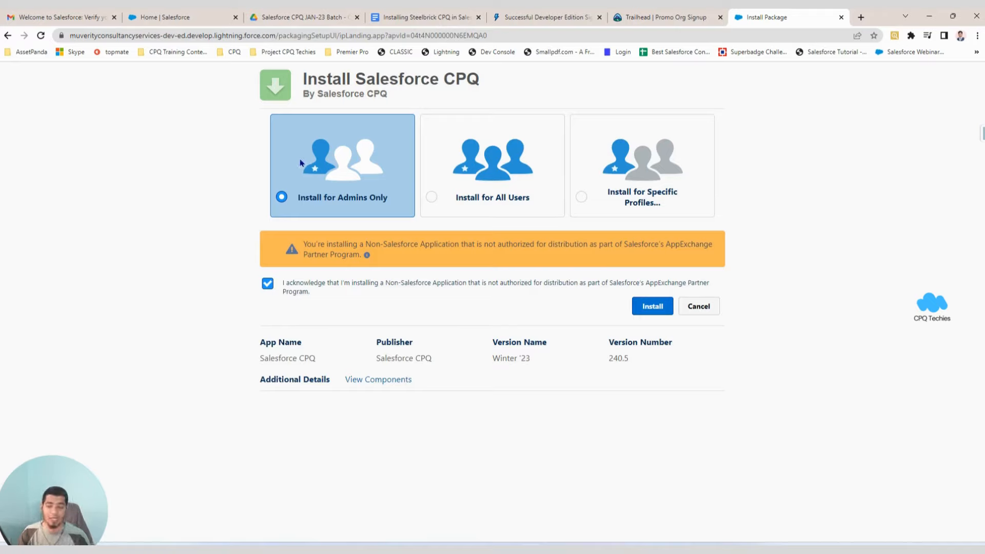
left_click(430, 165)
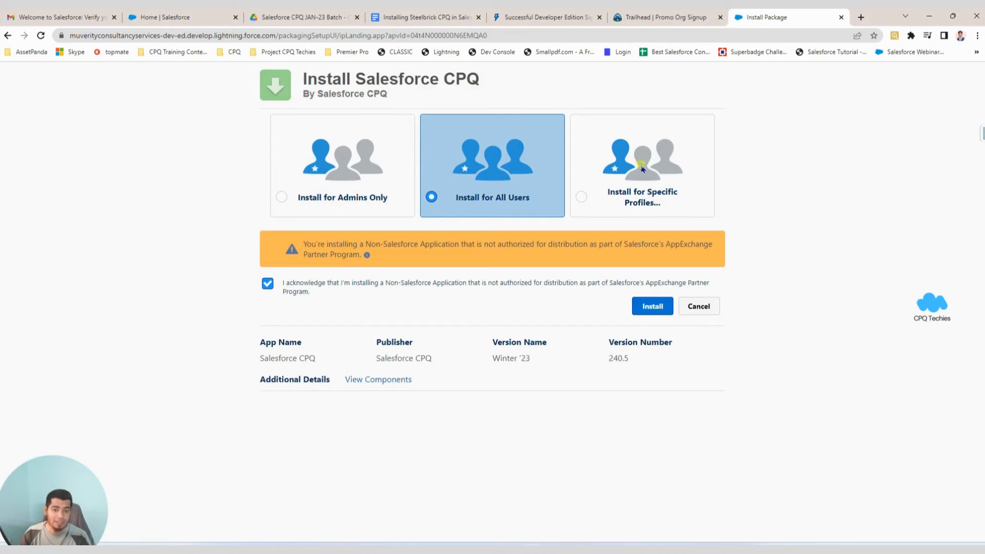
left_click(662, 186)
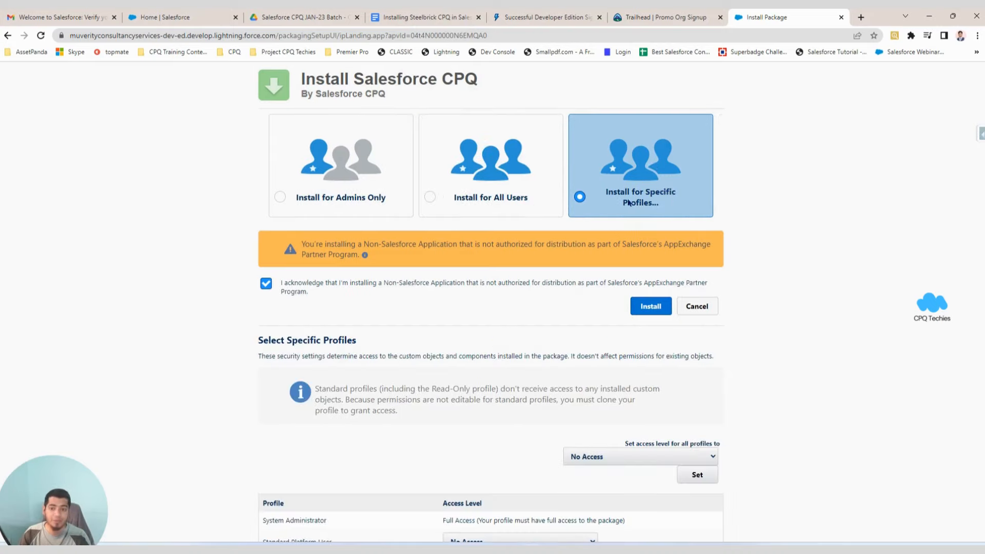
left_click(388, 176)
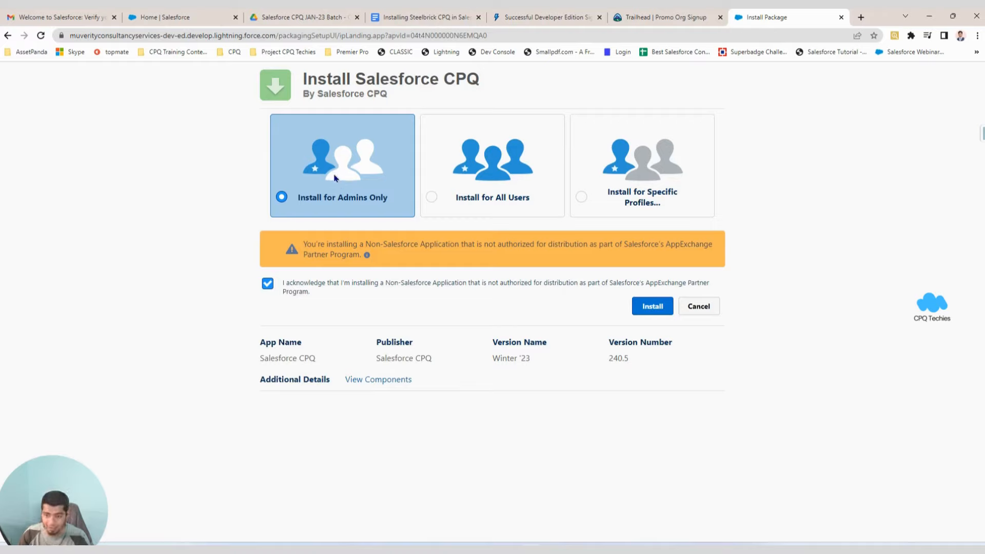
Choose Install for Specific Profiles and scroll through the profile access list.
left_click(453, 177)
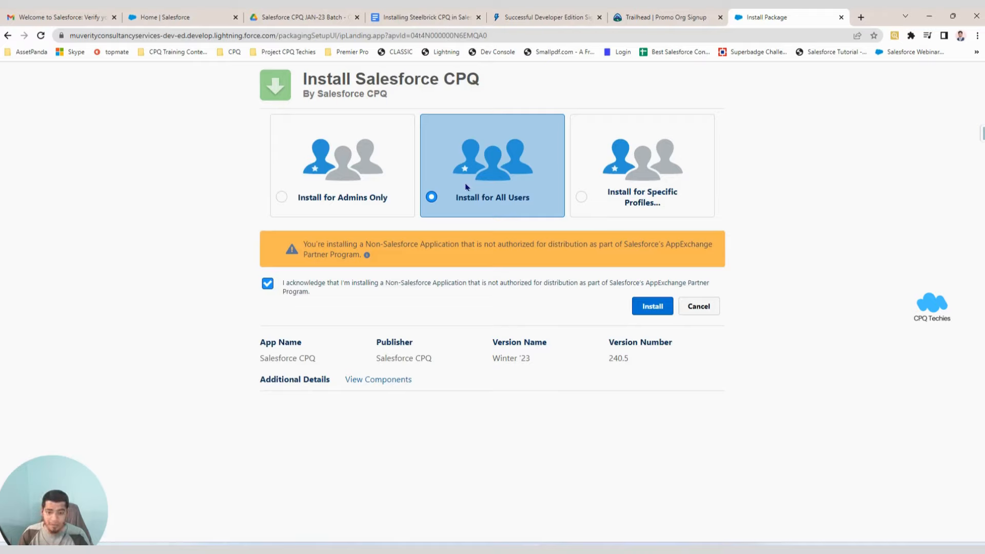
left_click(661, 175)
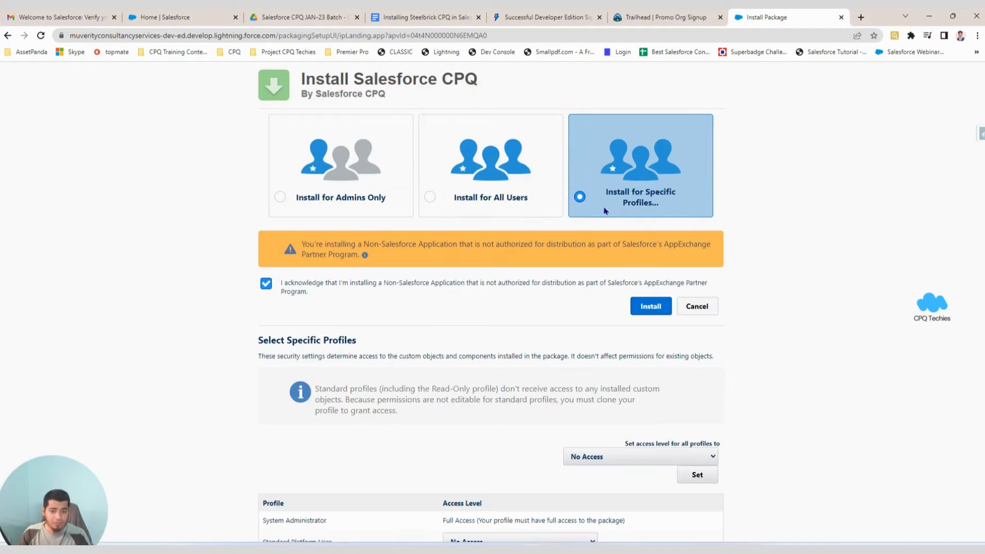
scroll(498, 280, "down", 3)
scroll(378, 340, "down", 2)
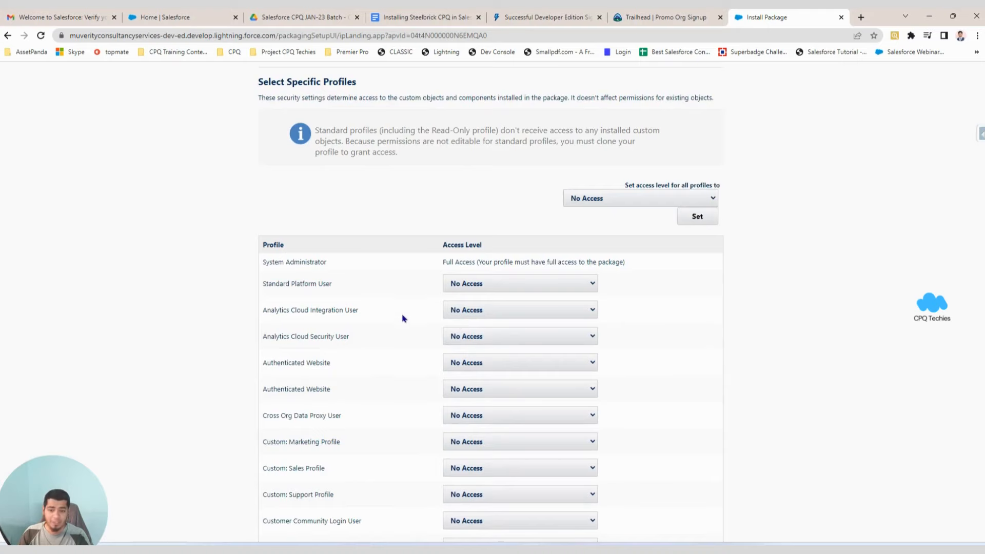
scroll(403, 319, "up", 4)
scroll(378, 317, "down", 6)
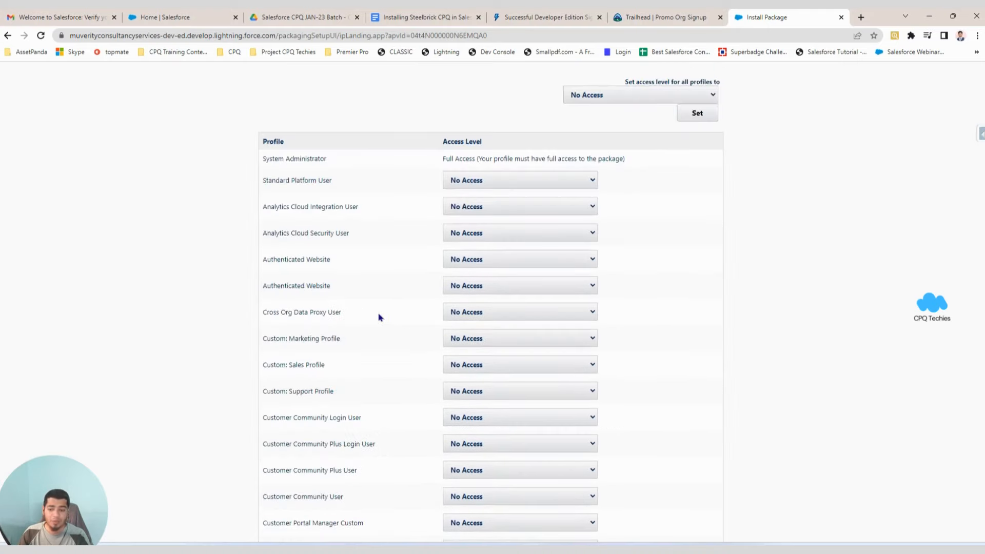
scroll(369, 226, "down", 10)
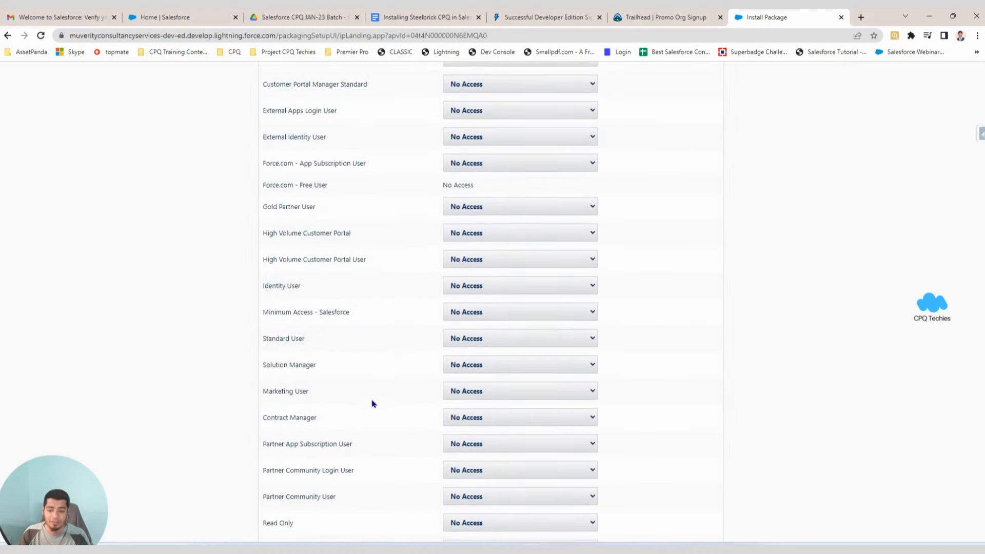
scroll(373, 397, "up", 12)
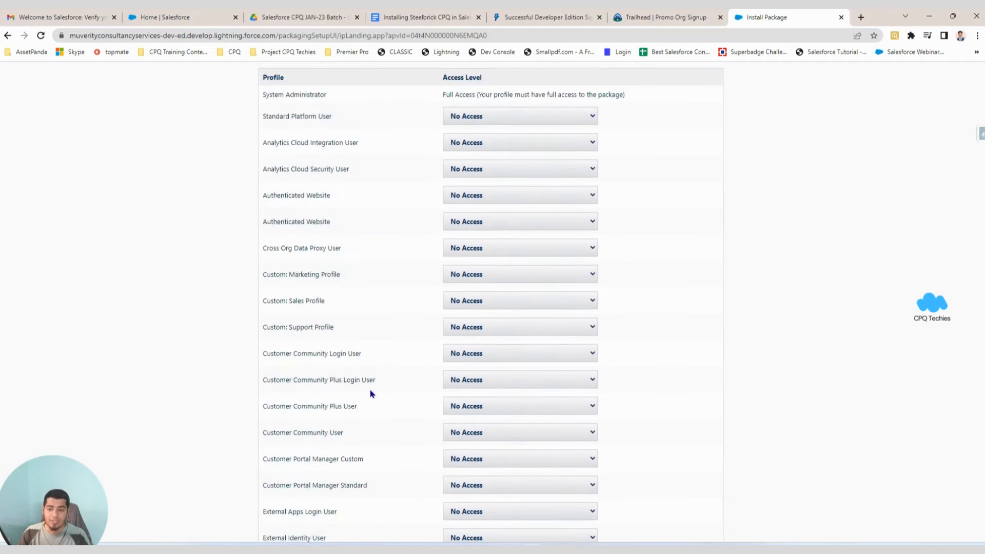
scroll(372, 392, "up", 3)
scroll(373, 392, "up", 1)
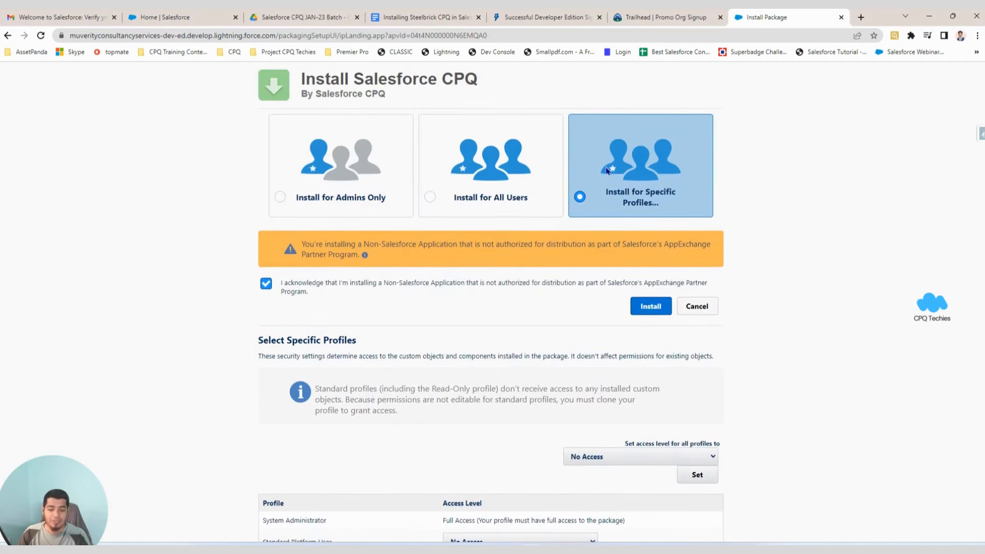
scroll(517, 221, "down", 3)
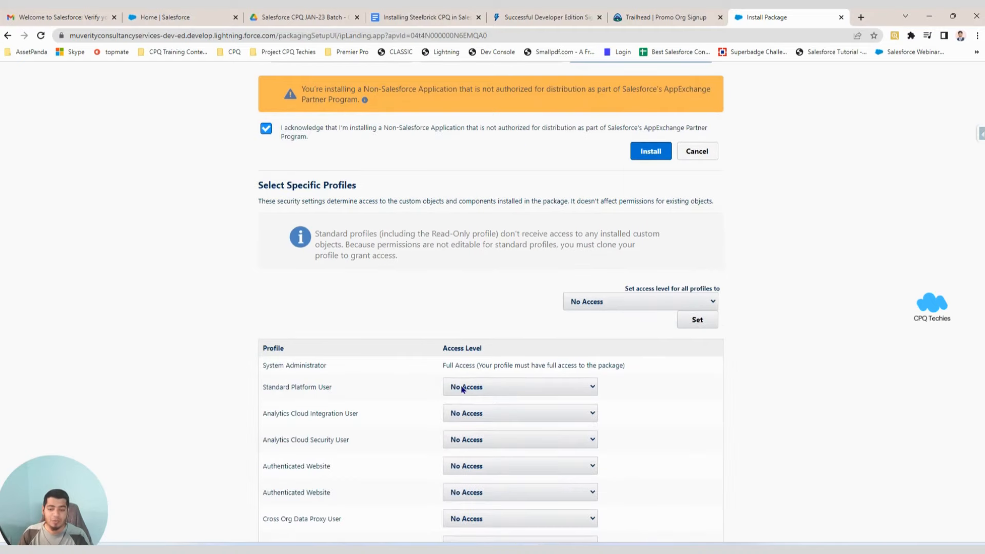
Check Standard Platform User's access choices, keep No Access, then choose Install for All Users.
left_click(495, 389)
left_click(493, 387)
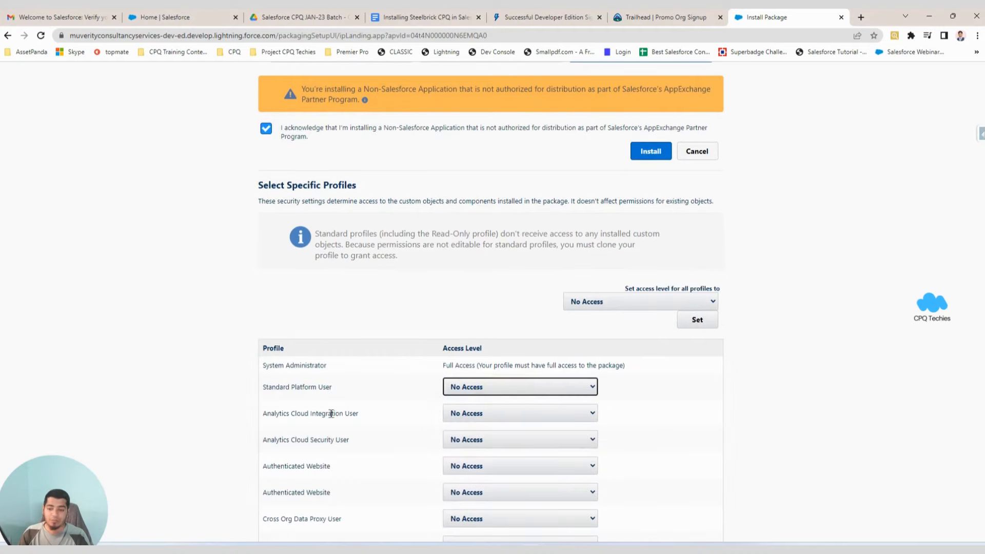
left_click(499, 389)
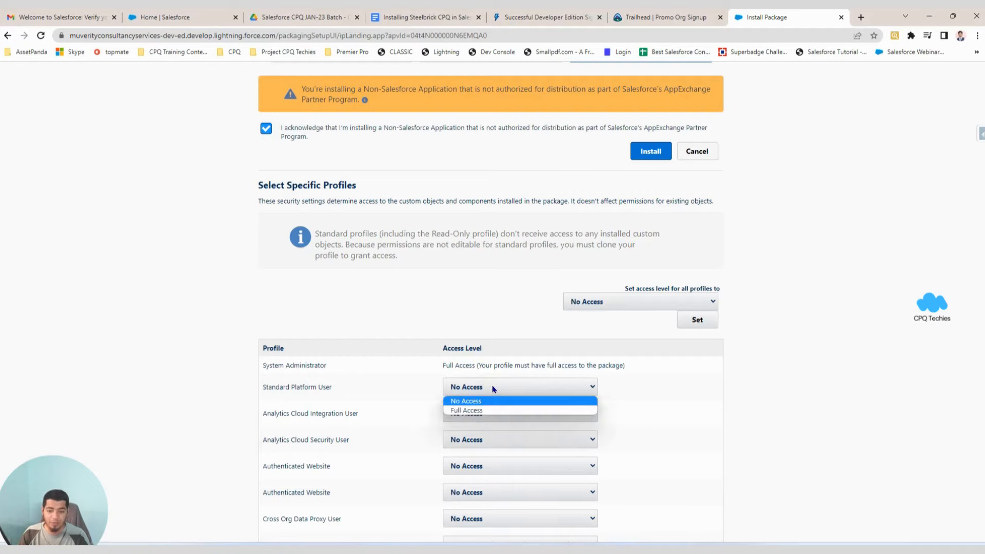
left_click(421, 406)
scroll(426, 399, "down", 1)
scroll(426, 397, "down", 3)
scroll(428, 394, "up", 6)
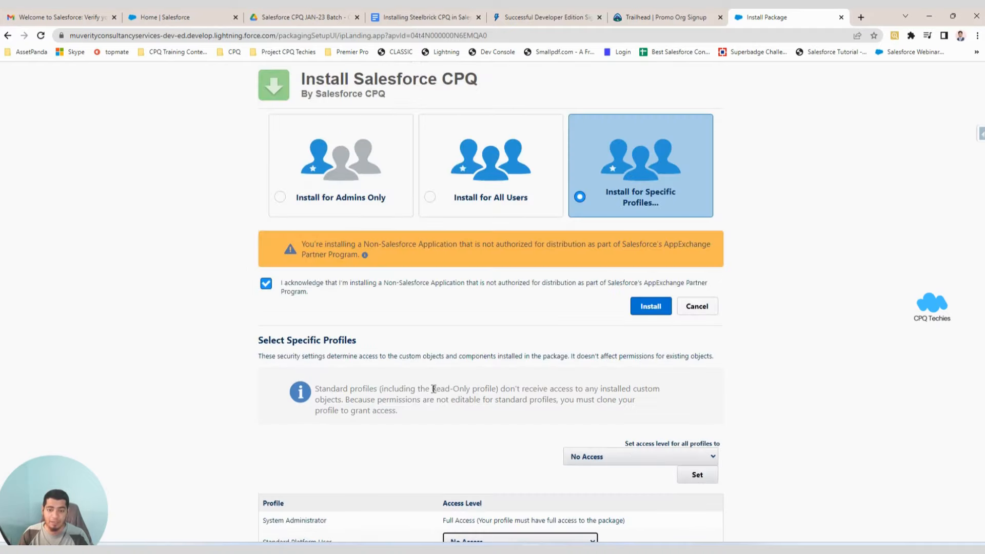
left_click(482, 181)
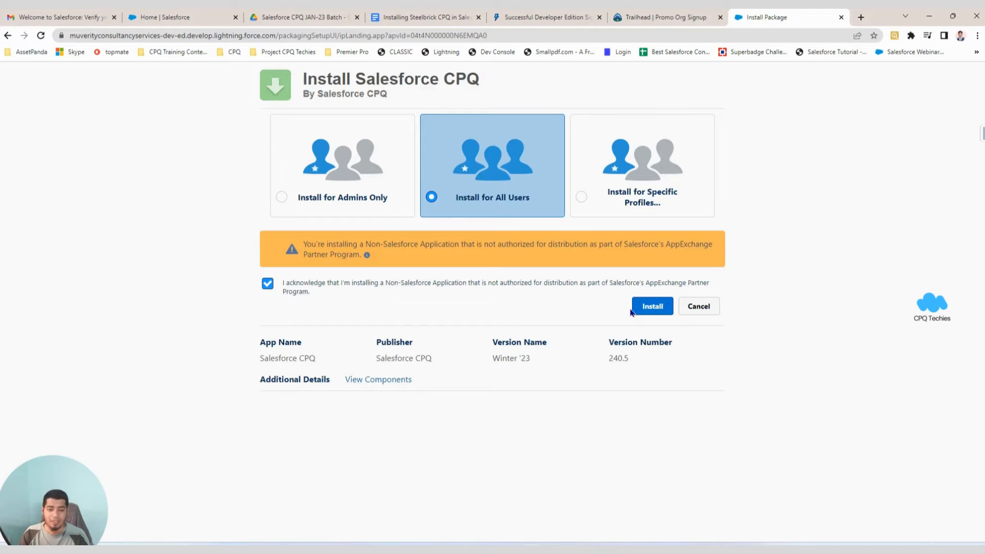
Install CPQ for all users, granting access to the listed third-party websites, then go to the Trailhead tab.
left_click(648, 308)
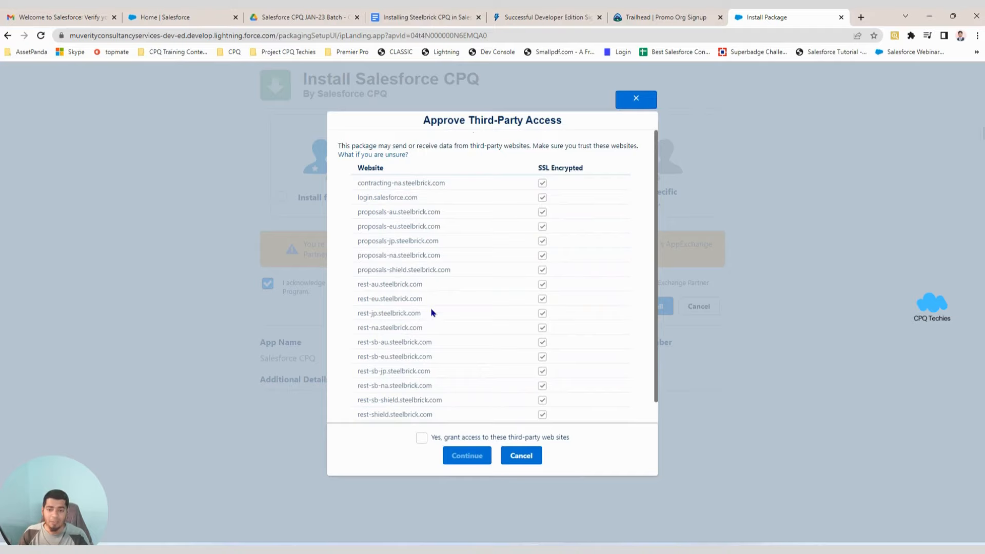
scroll(427, 367, "down", 1)
scroll(402, 367, "up", 1)
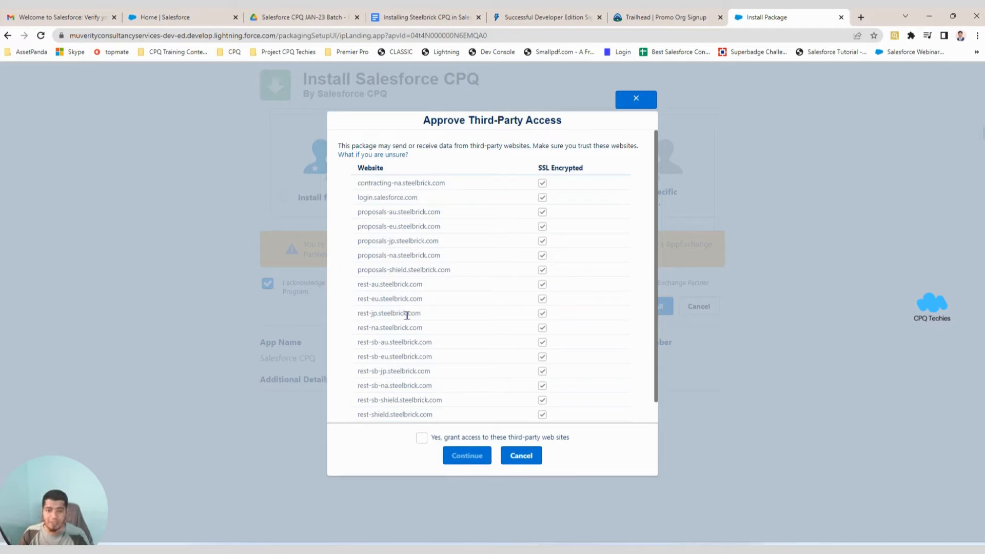
scroll(425, 316, "down", 1)
scroll(425, 333, "up", 1)
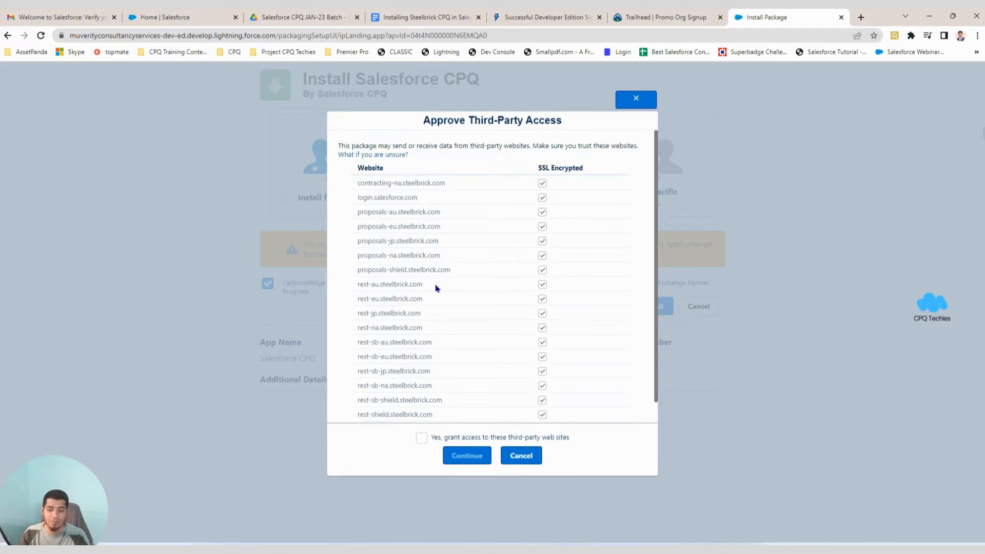
scroll(435, 289, "down", 1)
left_click(421, 437)
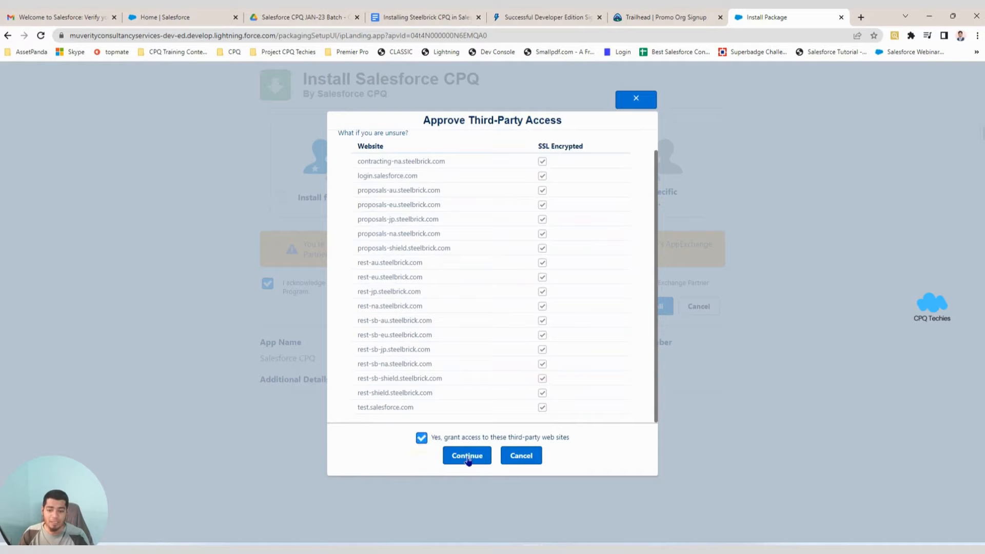
left_click(467, 455)
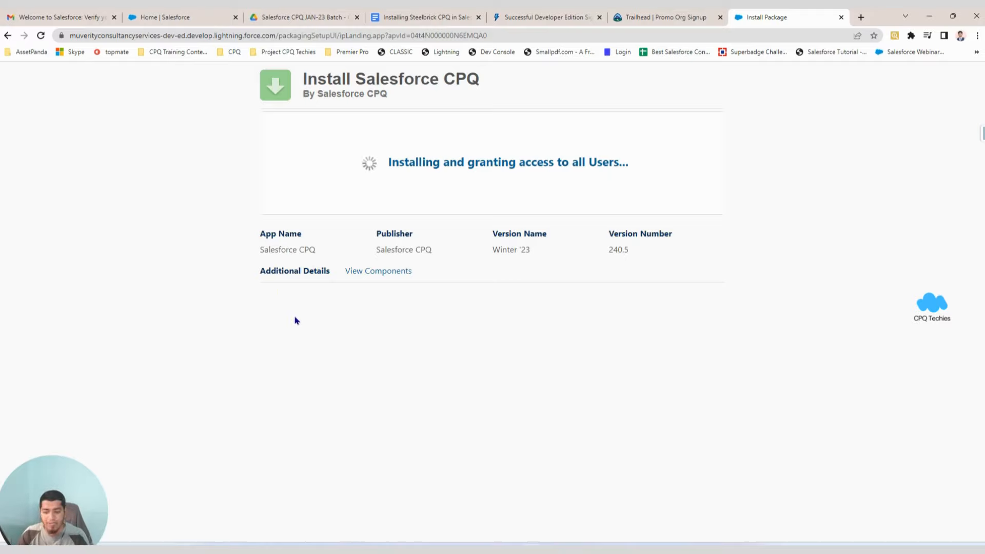
left_click(673, 17)
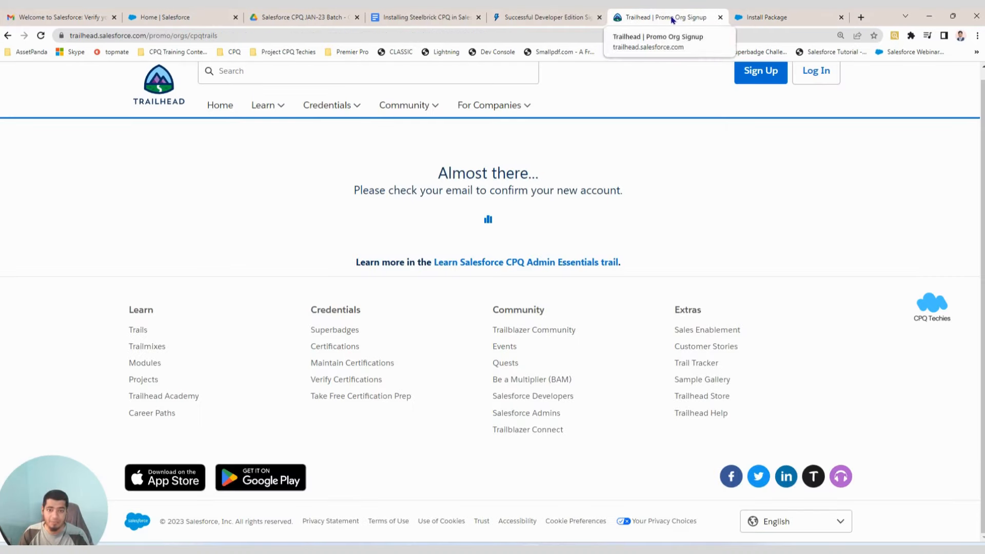
Reopen the 'Welcome to Salesforce: Verify your account' email from the Gmail inbox and scroll through it.
left_click(60, 17)
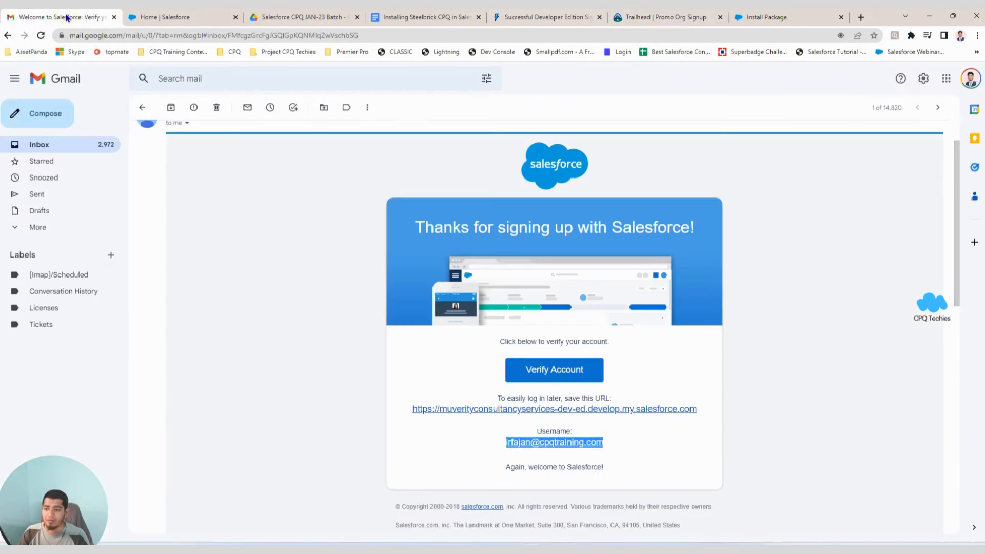
left_click(49, 146)
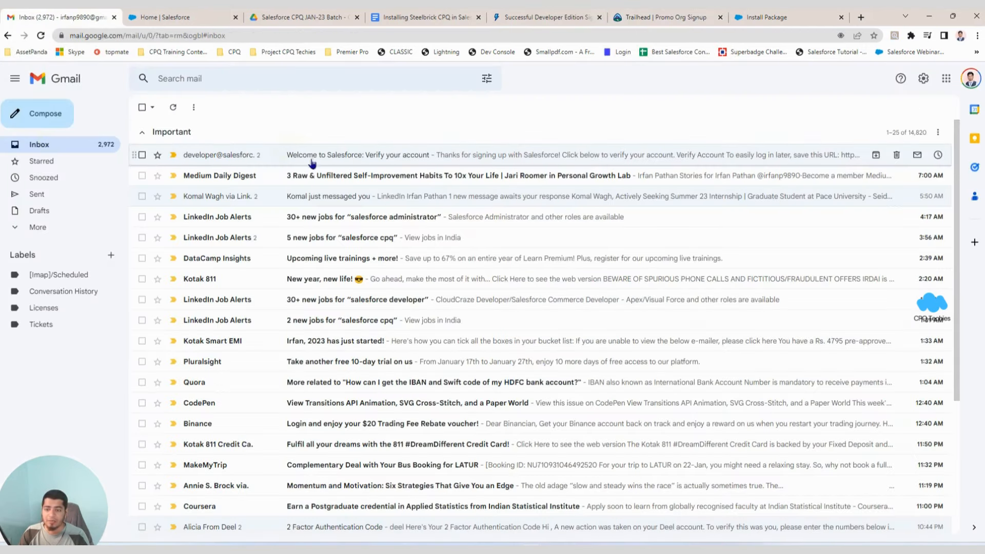
left_click(288, 153)
scroll(277, 236, "down", 5)
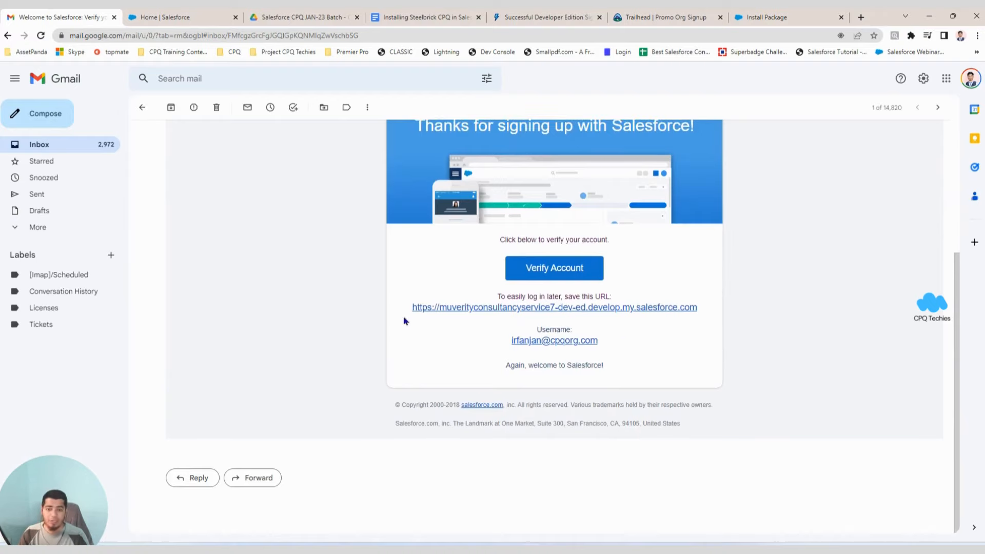
scroll(281, 334, "up", 2)
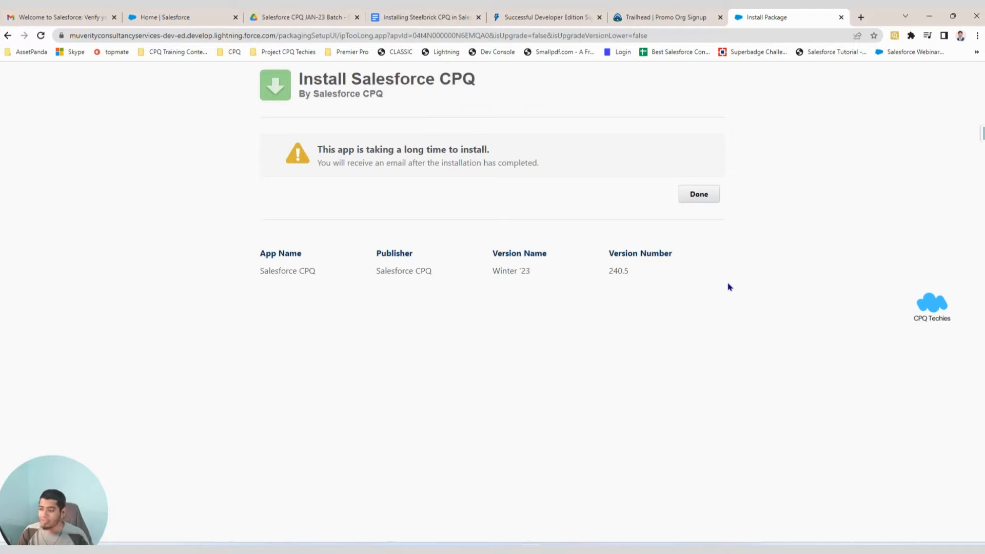
Switch to the 'Installing Steelbrick CPQ in Salesforce' Google Docs guide.
left_click(453, 15)
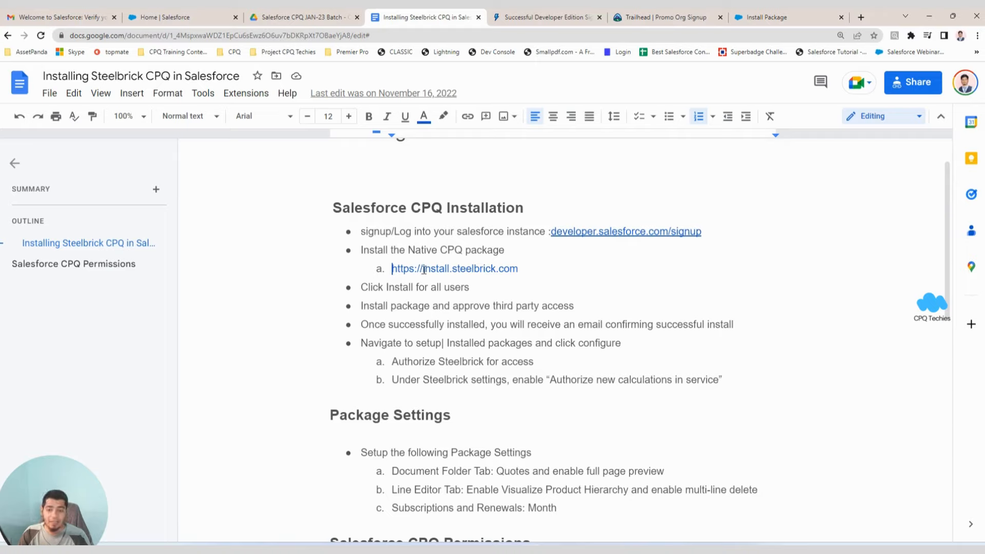
Highlight the install.steelbrick.com link in the guide, then return to the Install Package tab.
left_click_drag(422, 269, 523, 268)
left_click(524, 267)
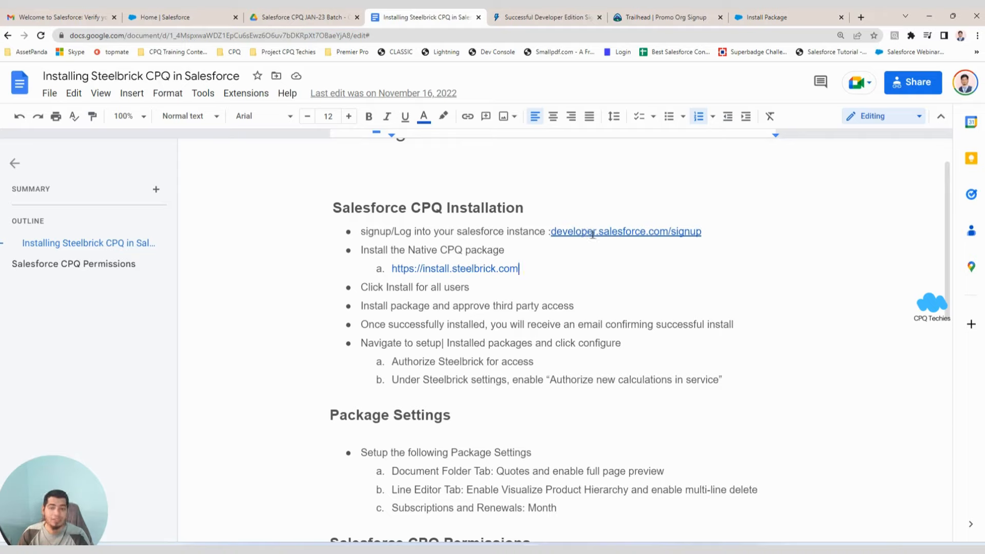
left_click(798, 18)
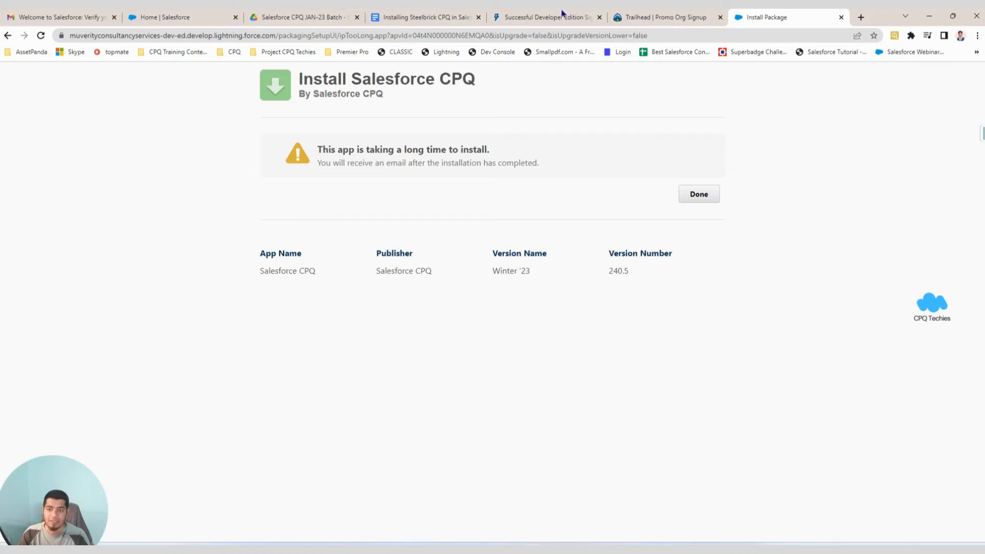
Glance at the Trailhead tab, then scroll through the open Salesforce verification email in Gmail.
left_click(636, 19)
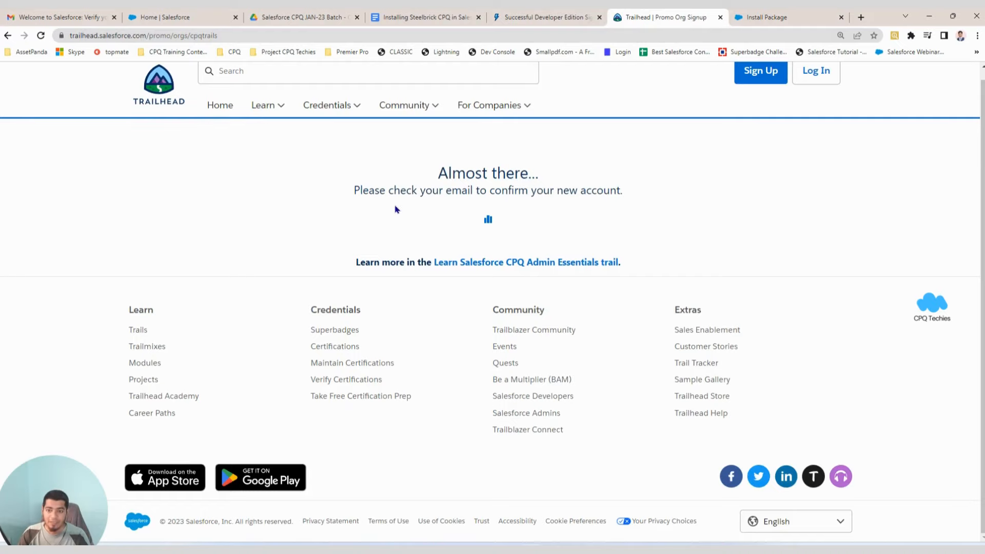
left_click(31, 16)
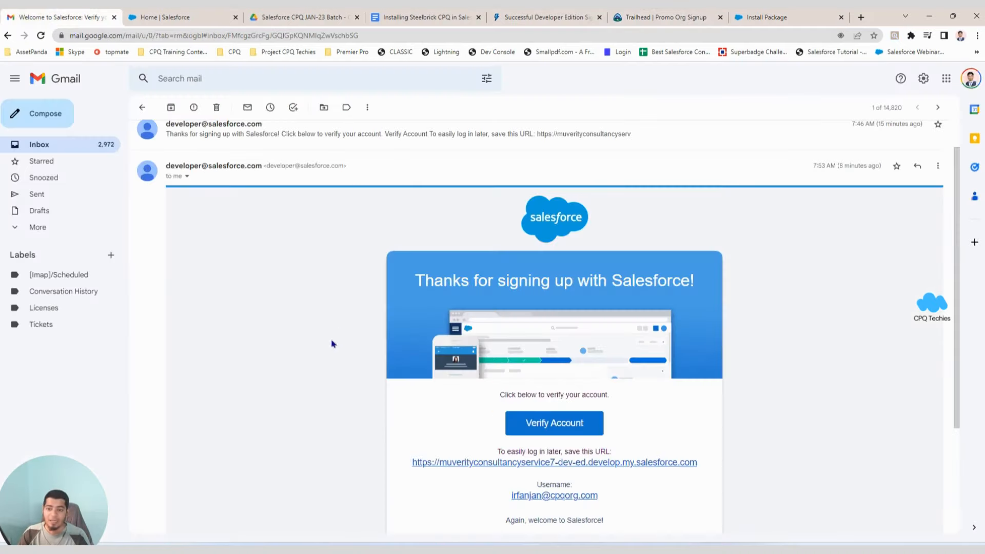
scroll(330, 336, "down", 2)
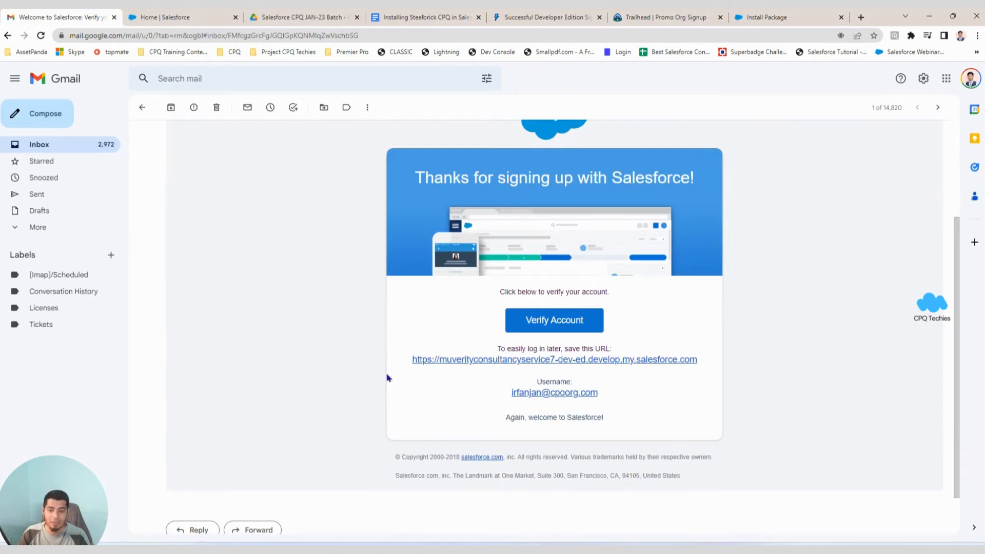
scroll(387, 378, "up", 2)
scroll(315, 369, "down", 2)
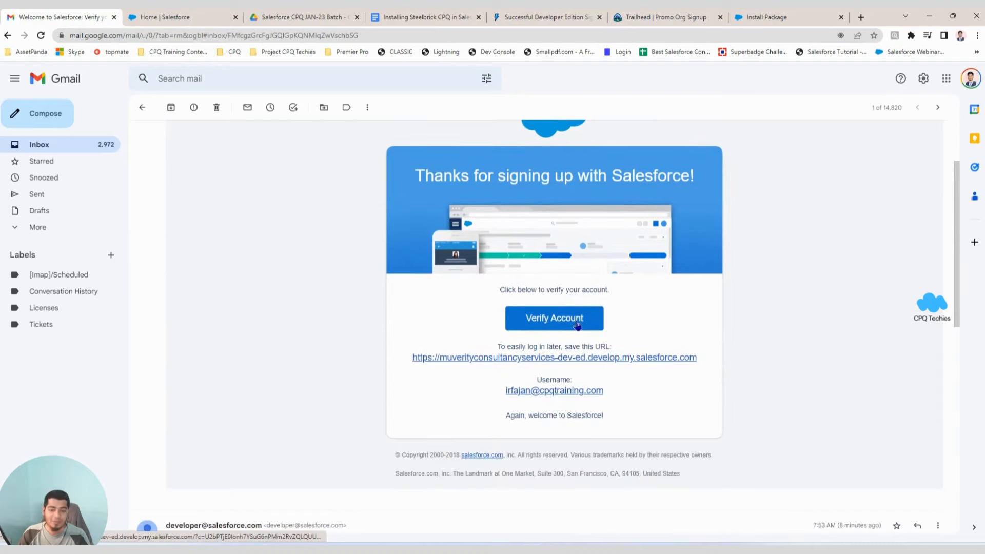
scroll(256, 364, "up", 2)
Open the newer 'Welcome to Salesforce: Verify your account' email and scroll to its Verify Account button.
left_click(117, 150)
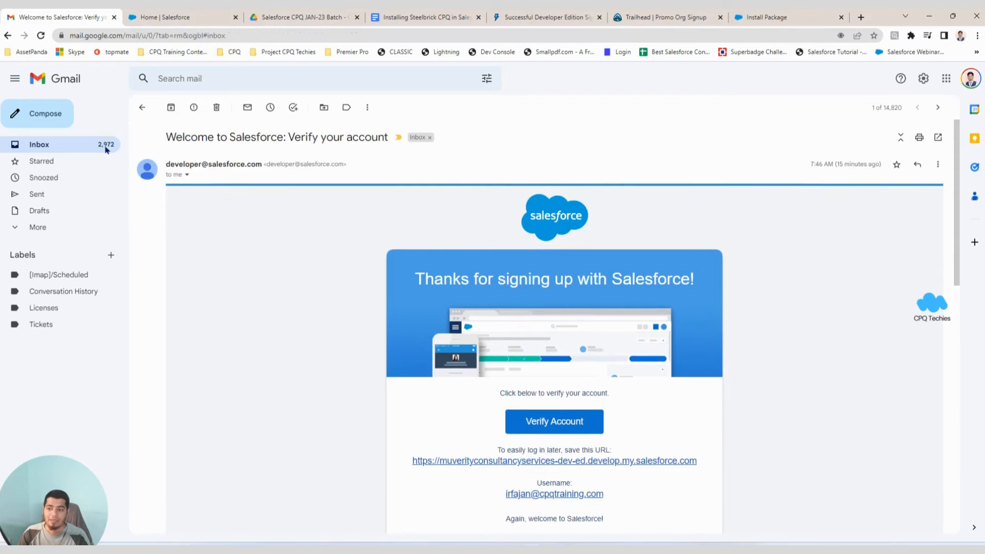
left_click(341, 157)
scroll(343, 325, "down", 3)
scroll(343, 325, "down", 1)
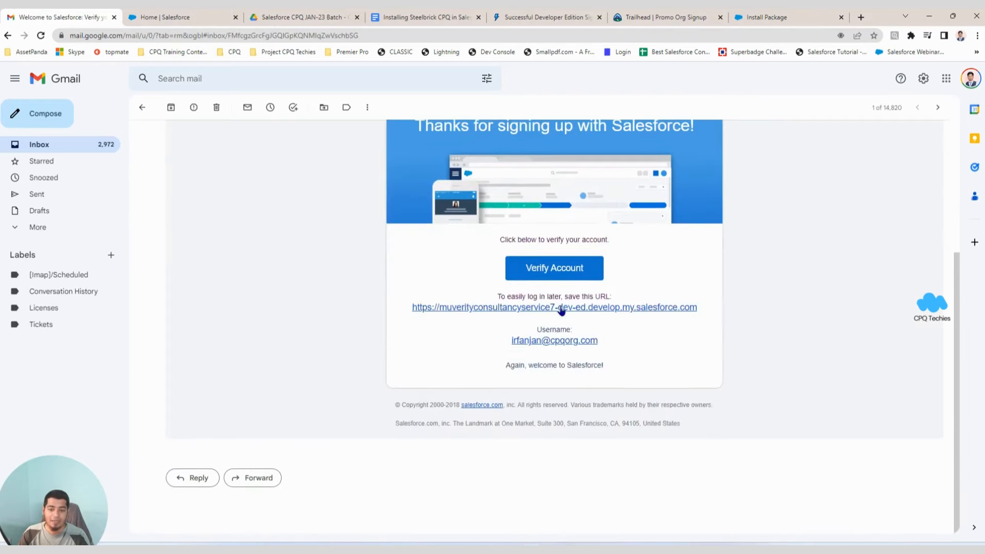
scroll(476, 335, "up", 2)
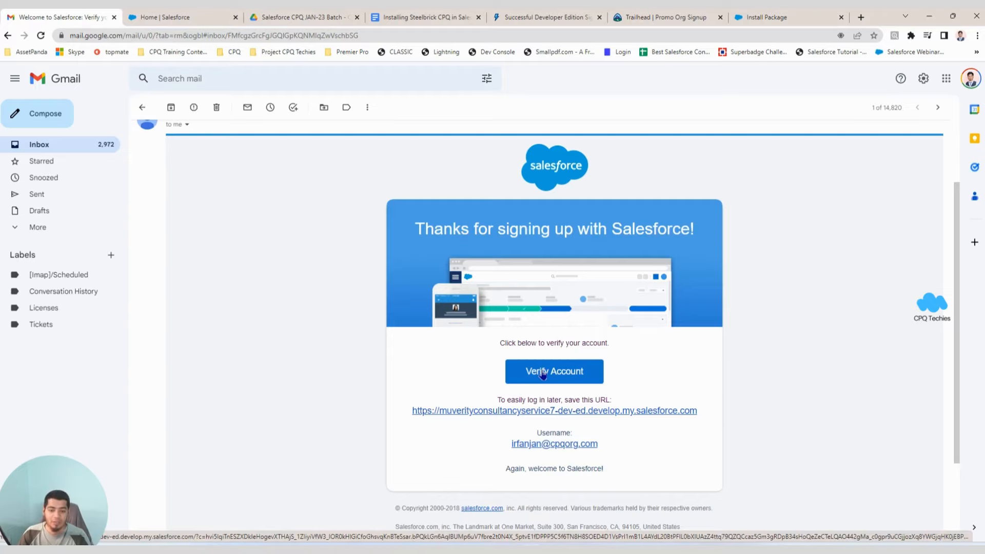
Verify the second developer org's account and begin typing a new password.
left_click(542, 373)
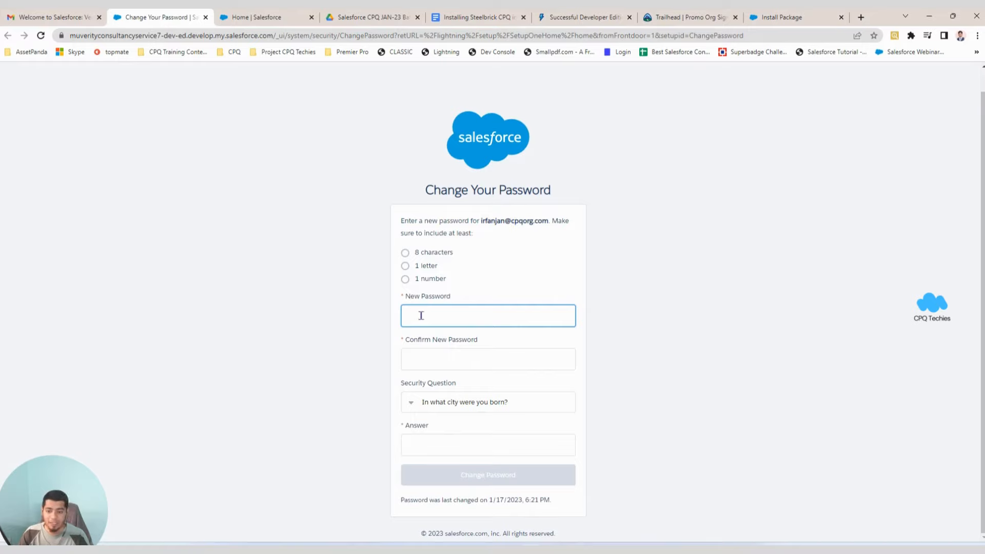
key("Caps_Lock")
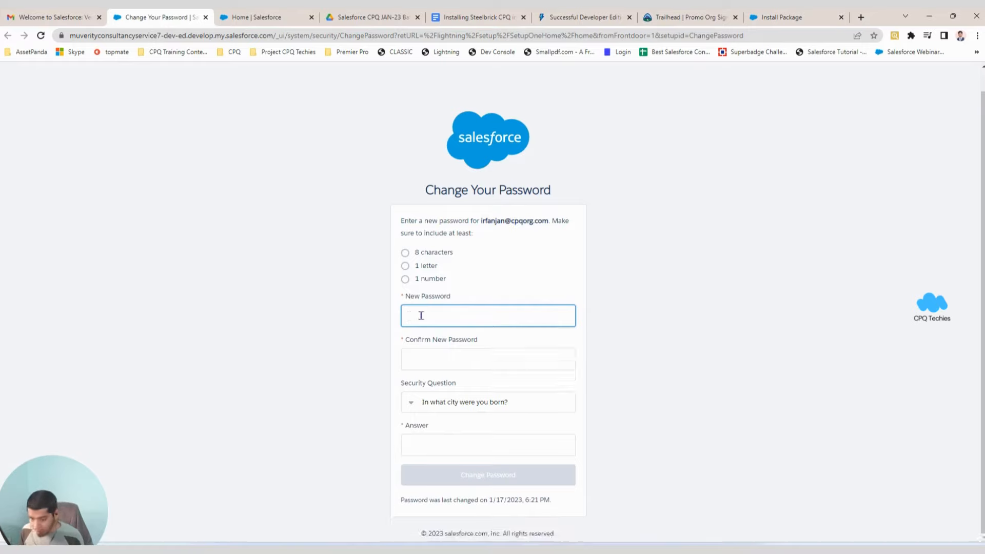
type("•")
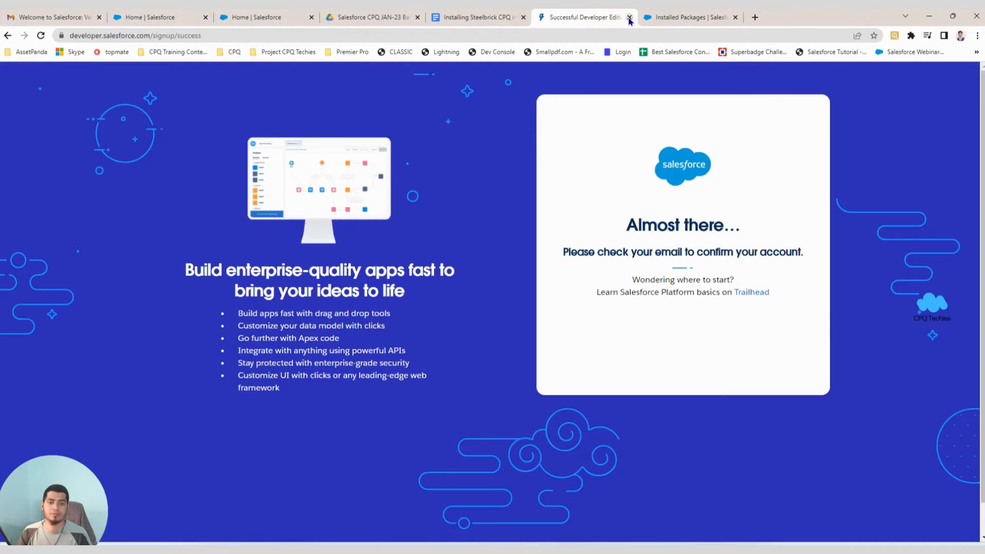
Close the leftover sign-up tab and settle on the new org's Setup Home, dismissing the notification request.
left_click(630, 18)
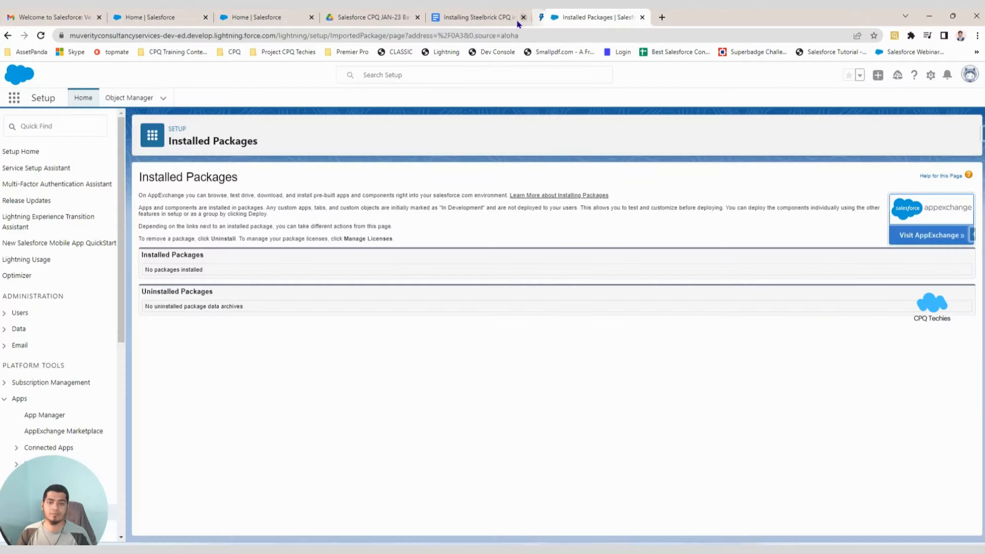
left_click(518, 23)
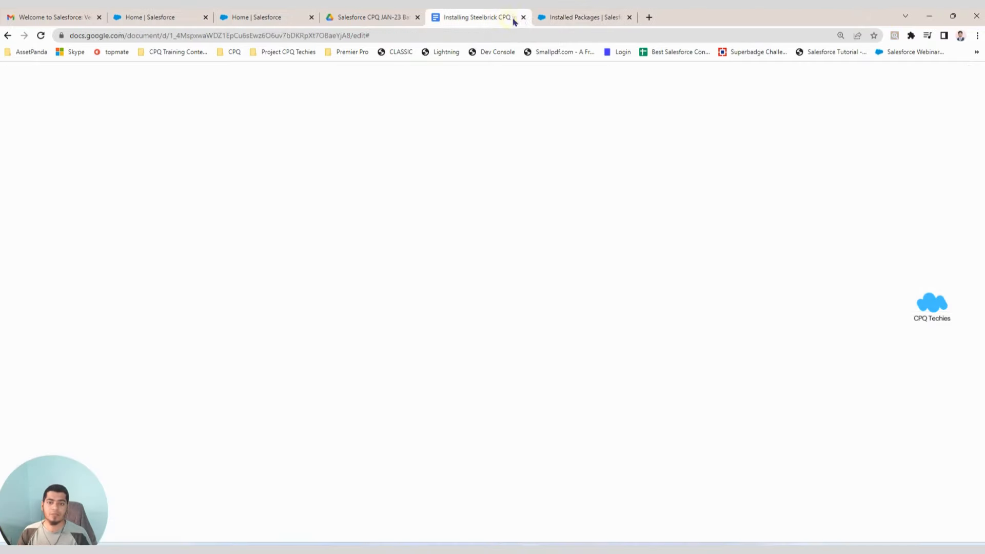
left_click(382, 18)
left_click(257, 18)
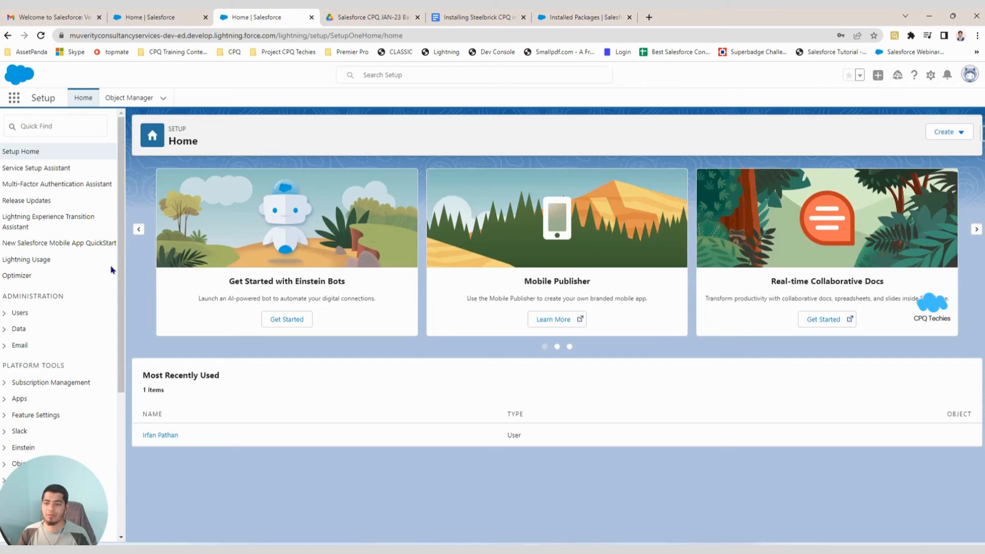
left_click(229, 20)
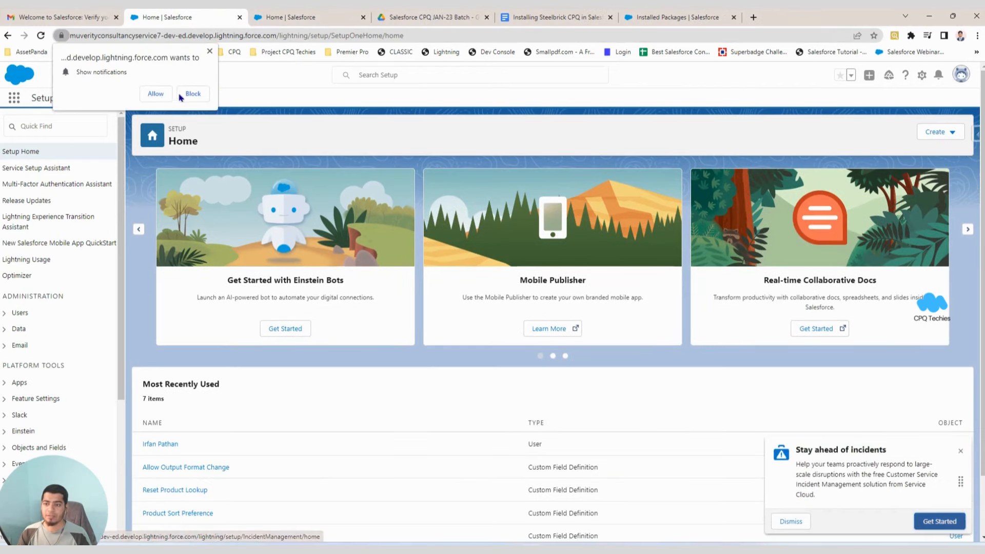
left_click(189, 95)
left_click(296, 21)
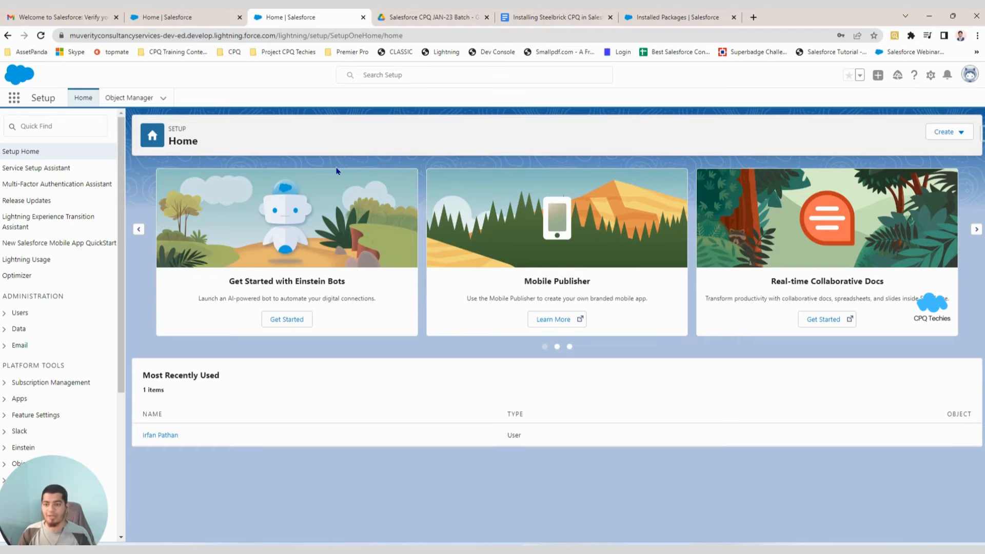
left_click(171, 16)
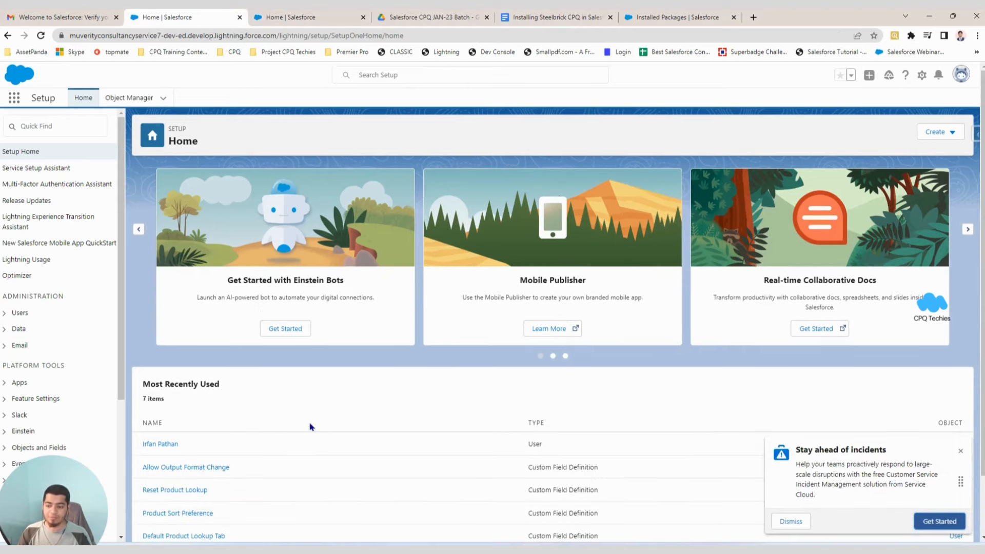
Reload Setup, launch the Salesforce CPQ app from App Launcher, then return to Installed Packages.
left_click(40, 36)
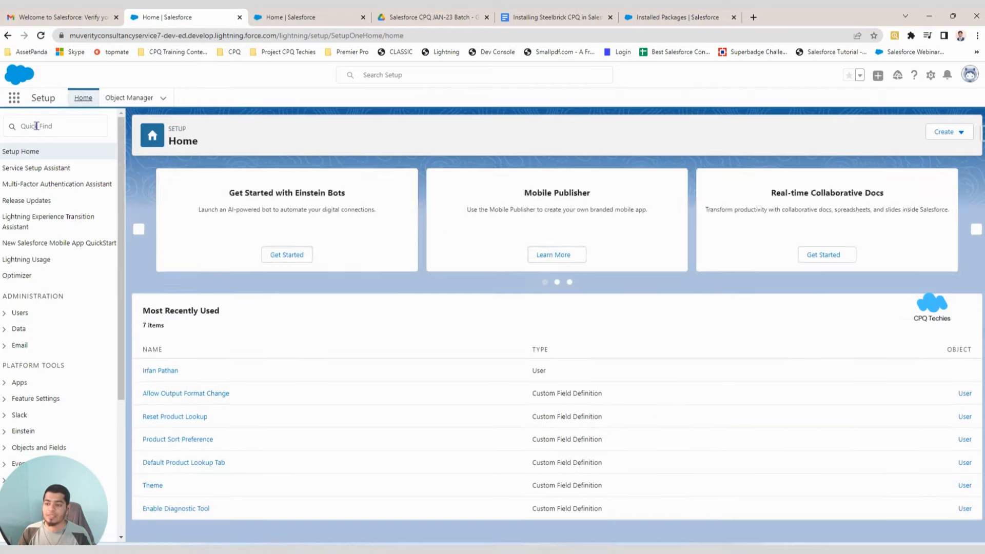
left_click(17, 103)
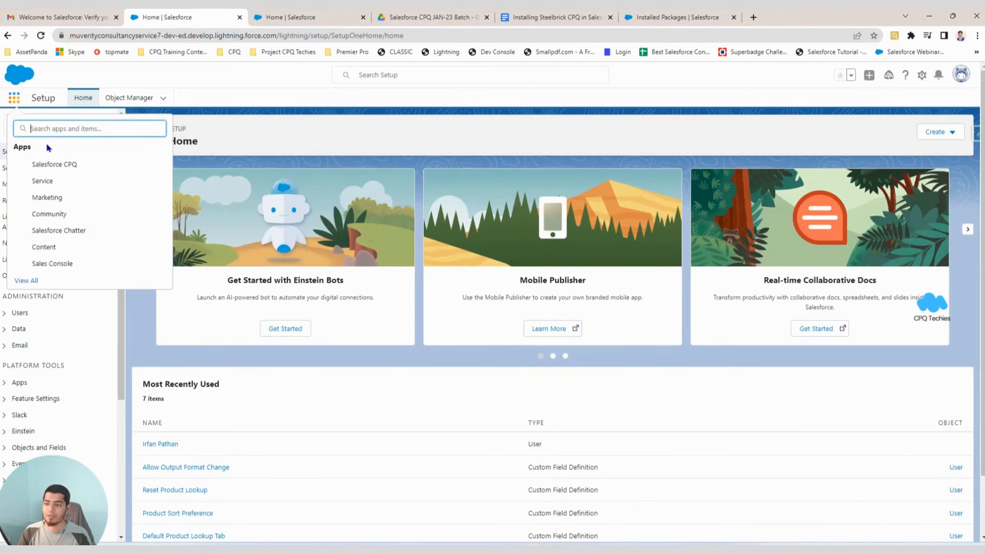
left_click(49, 163)
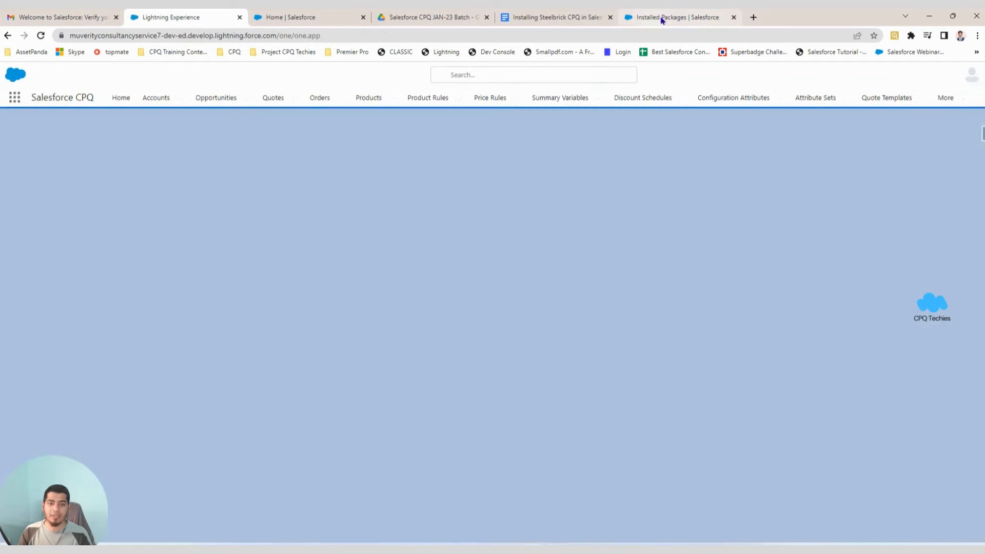
left_click(662, 20)
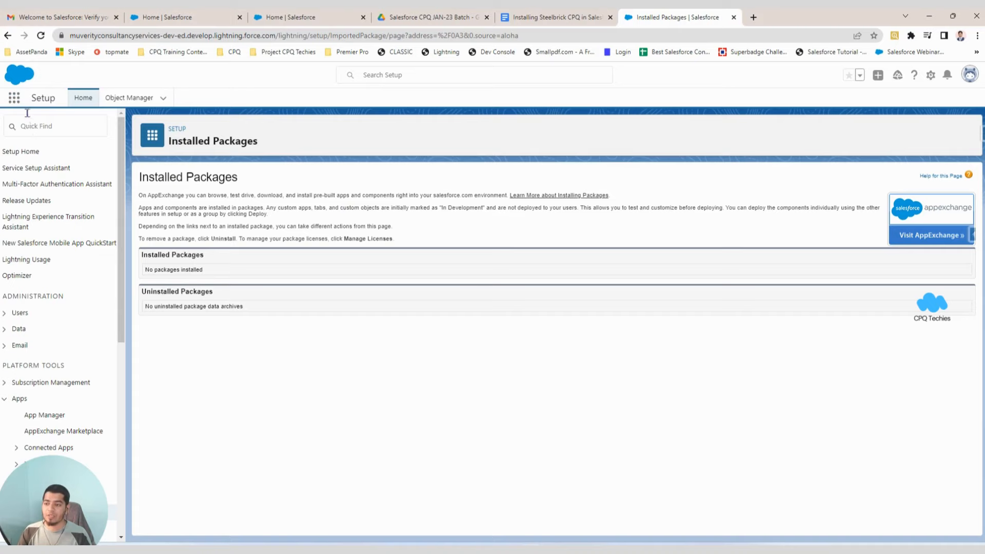
left_click(14, 97)
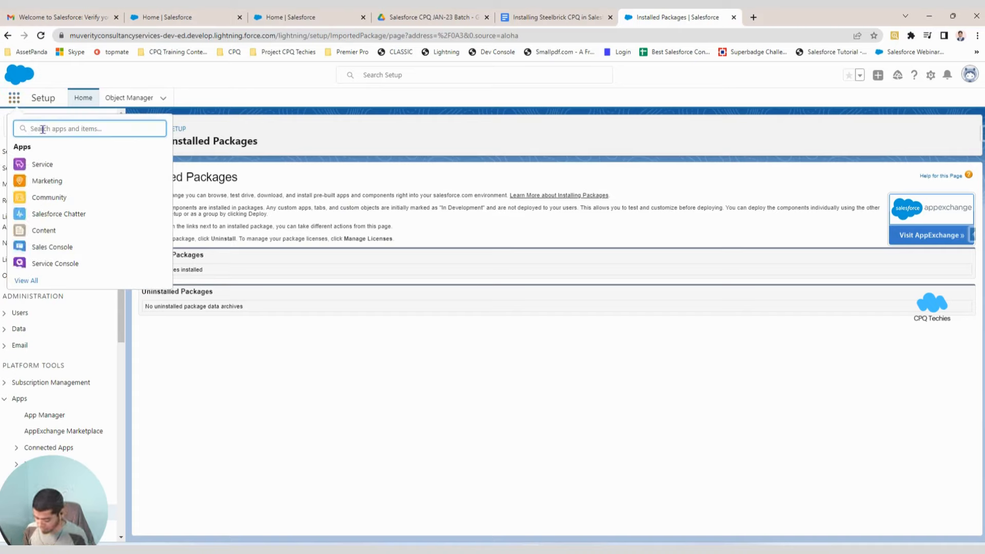
type("SALES")
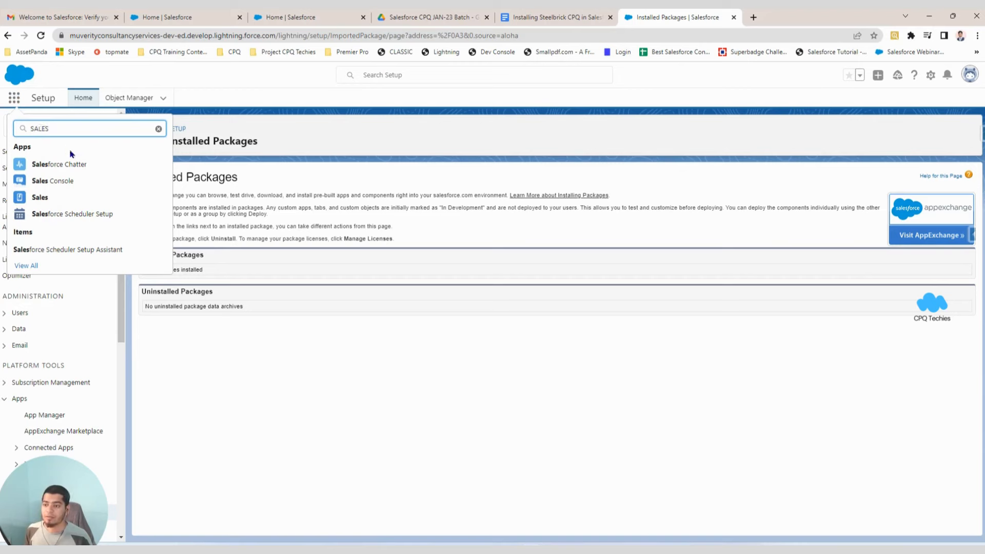
left_click(344, 326)
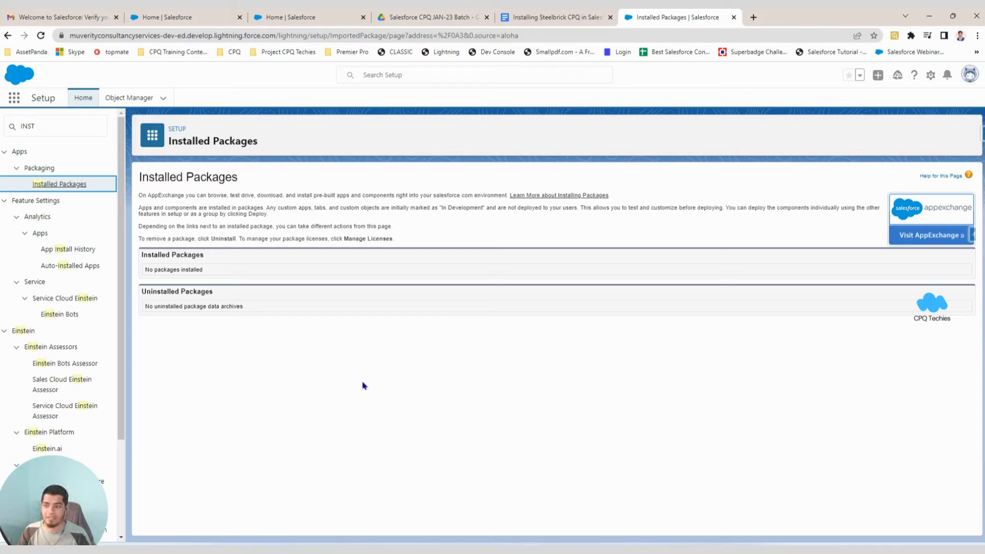
left_click(33, 15)
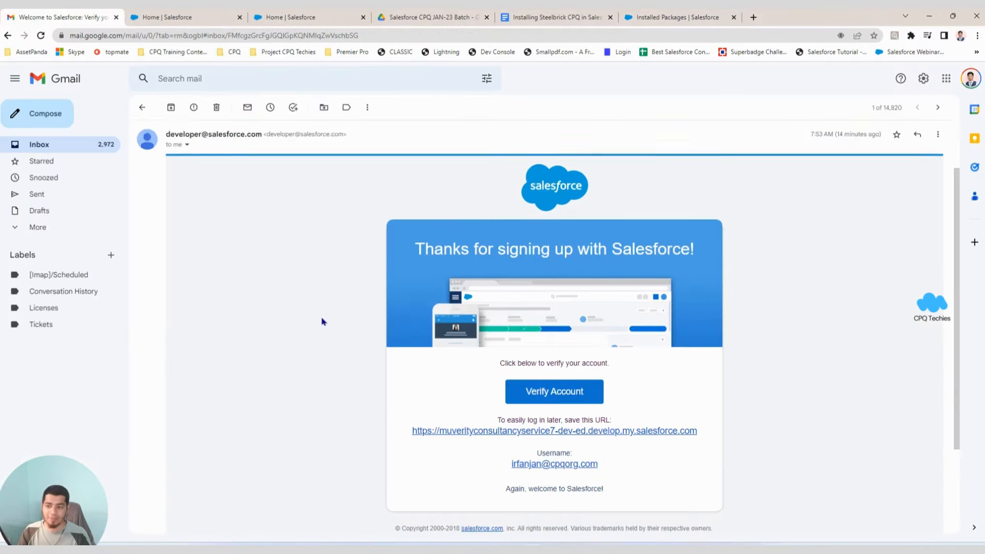
scroll(488, 367, "down", 3)
scroll(365, 411, "up", 3)
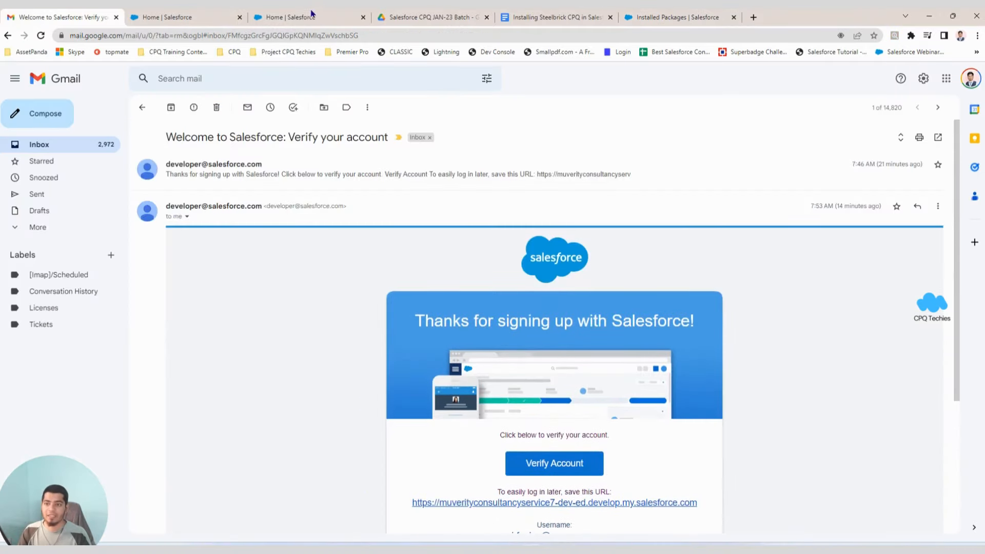
left_click(207, 21)
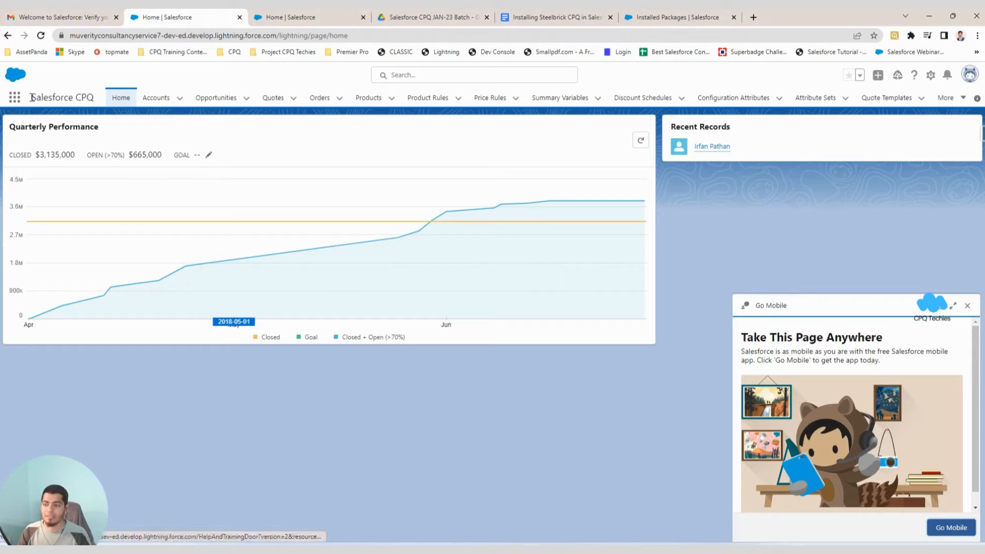
left_click_drag(29, 98, 97, 99)
left_click(72, 99)
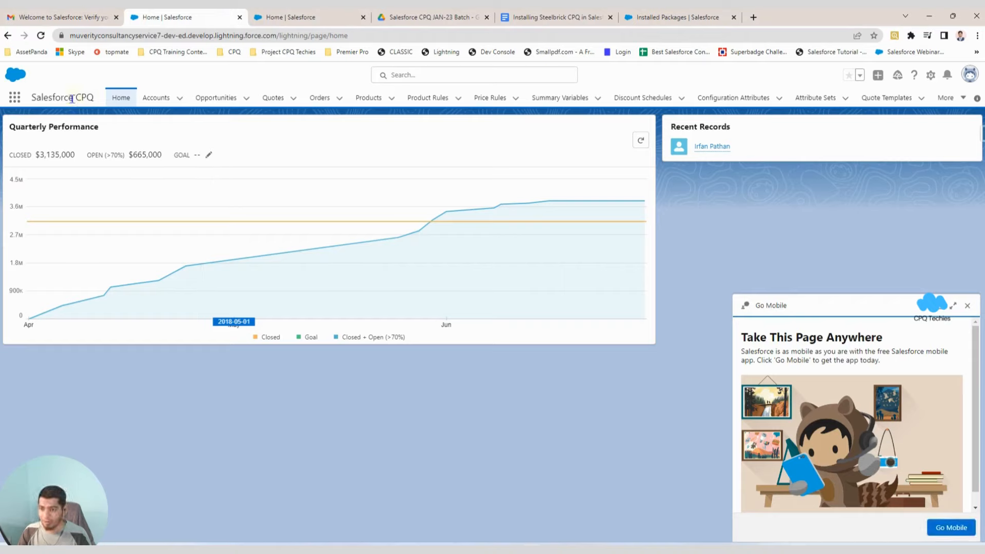
left_click_drag(33, 98, 94, 98)
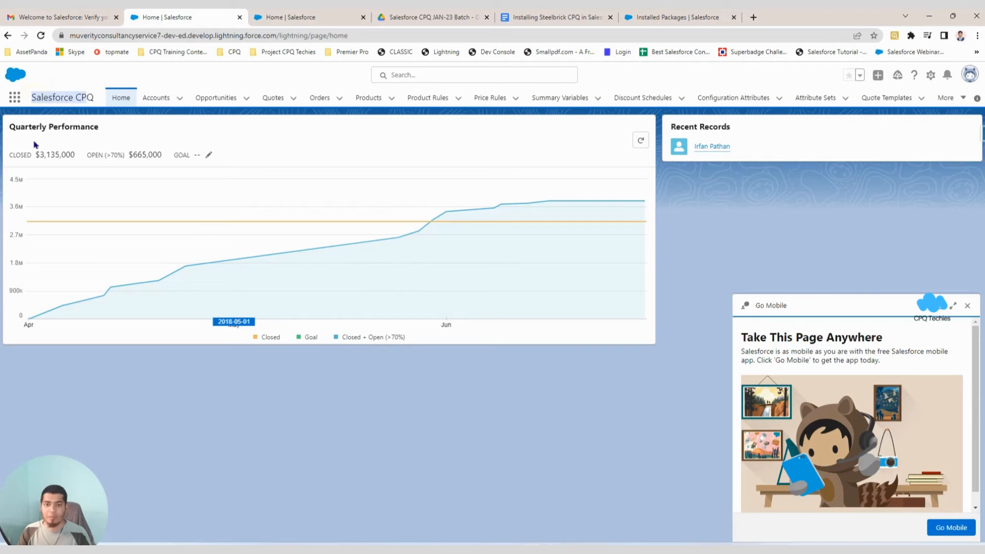
left_click(677, 17)
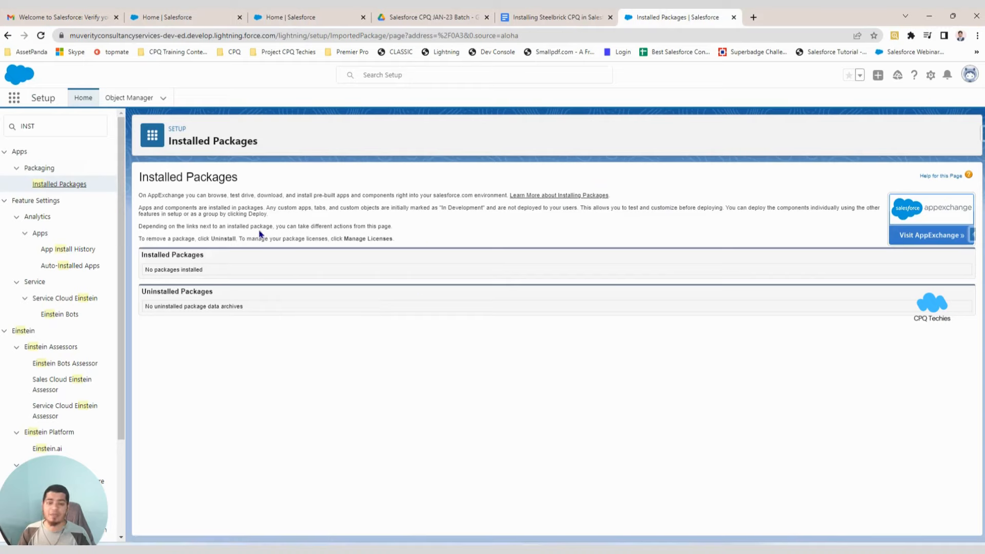
Return Gmail to the inbox, then reload Installed Packages, which still lists no packages.
left_click(43, 19)
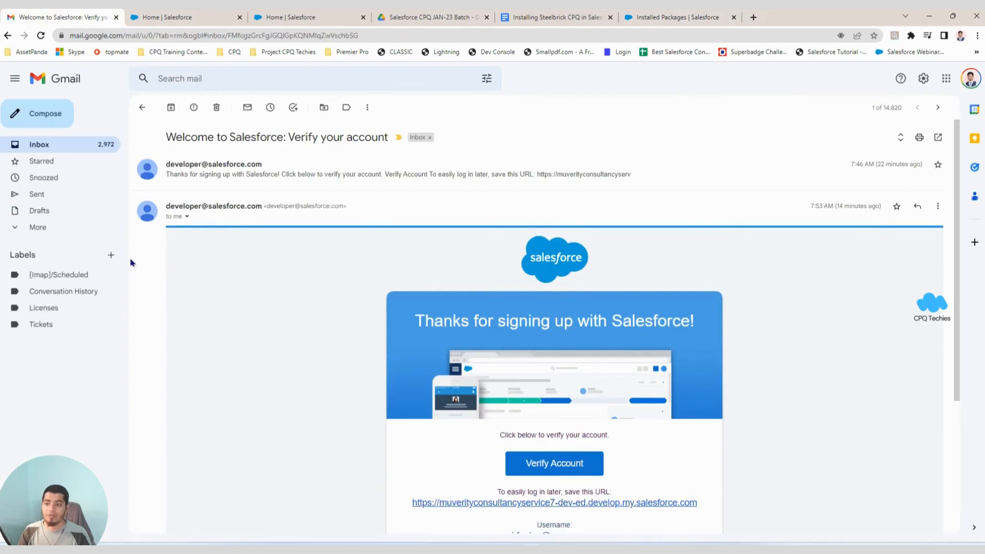
left_click(77, 148)
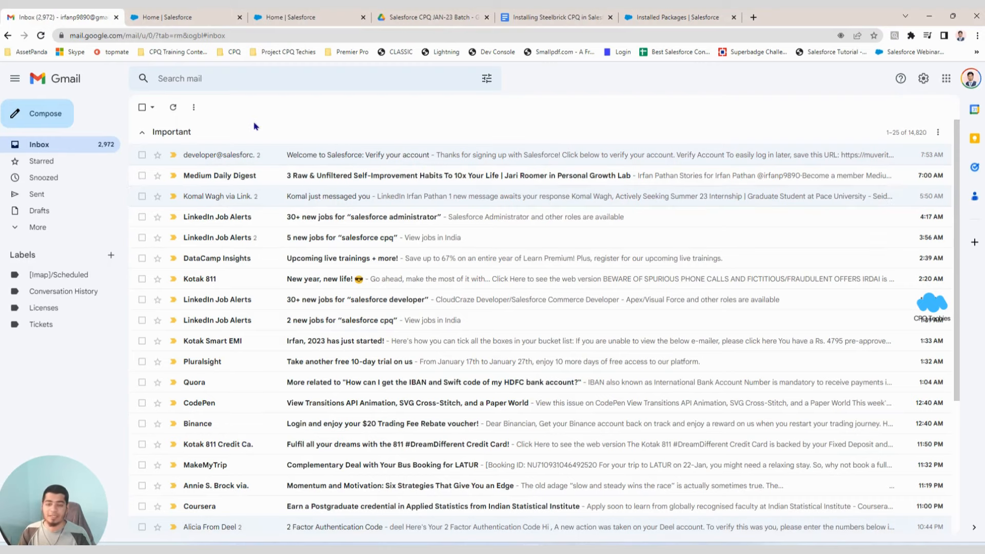
left_click(685, 20)
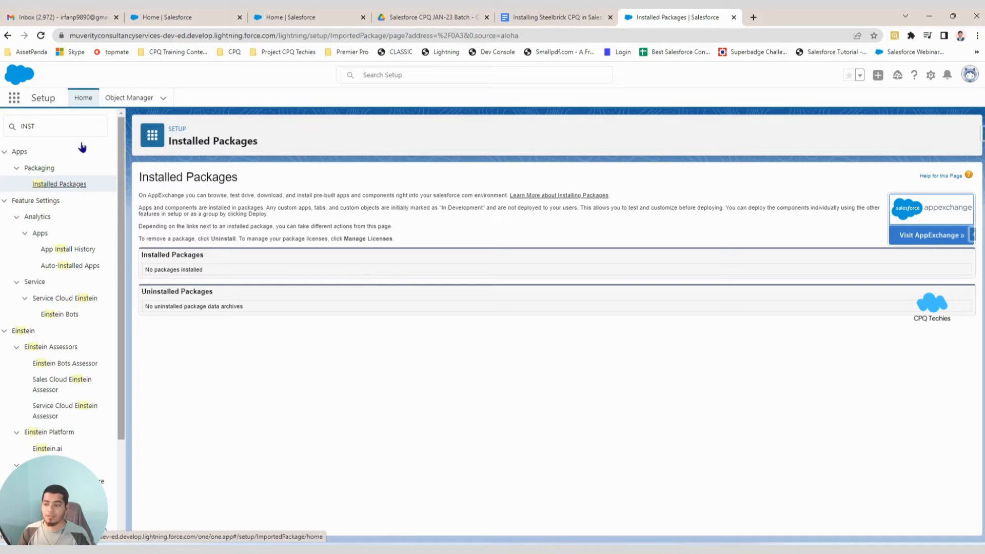
left_click(41, 35)
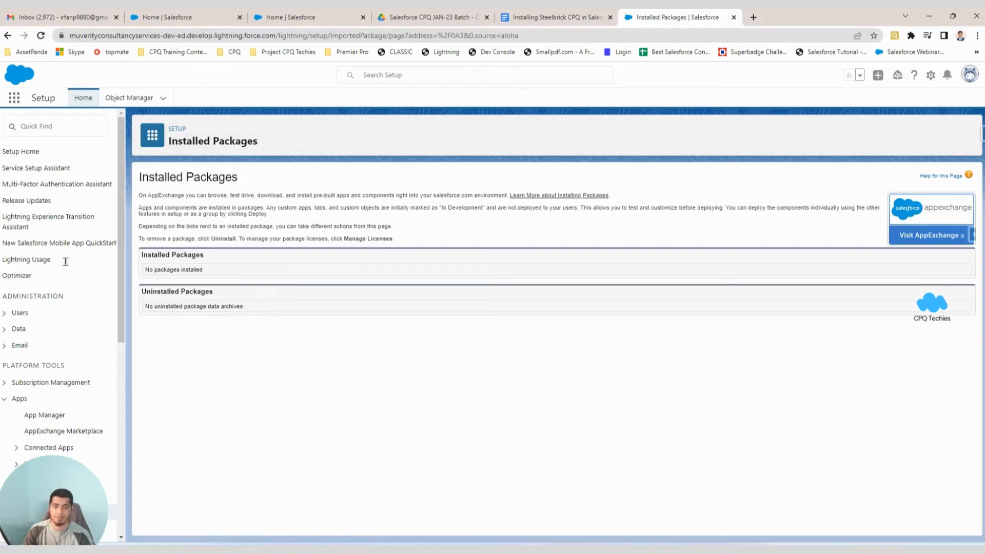
Review the Salesforce CPQ Installation steps in the 'Installing Steelbrick CPQ in Salesforce' notes.
left_click(530, 16)
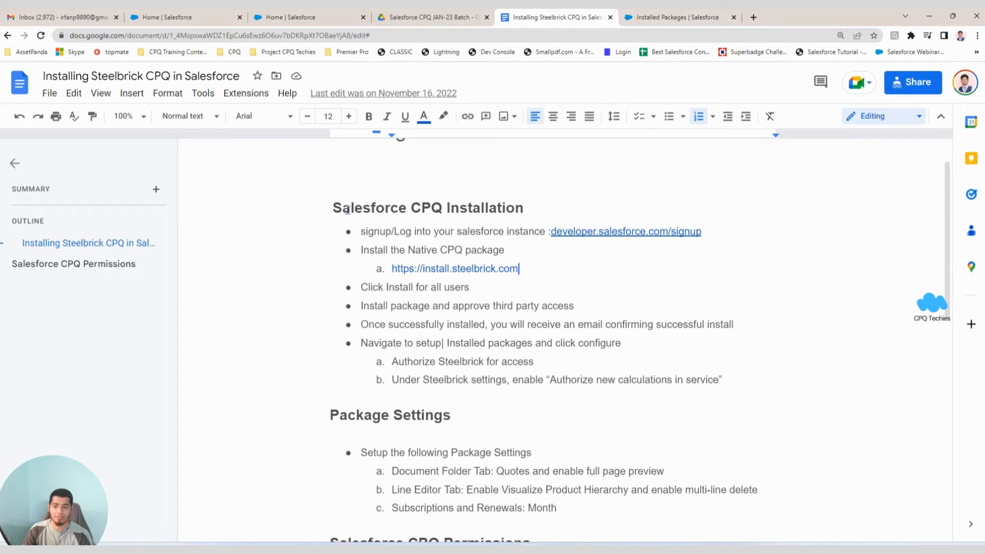
left_click_drag(333, 204, 743, 383)
left_click(743, 383)
scroll(512, 358, "down", 3)
scroll(473, 327, "up", 4)
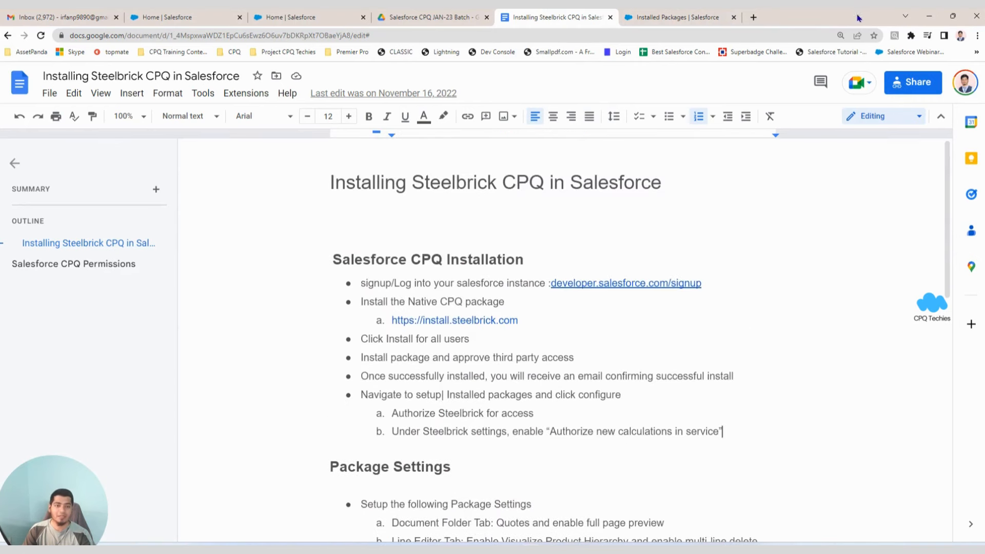